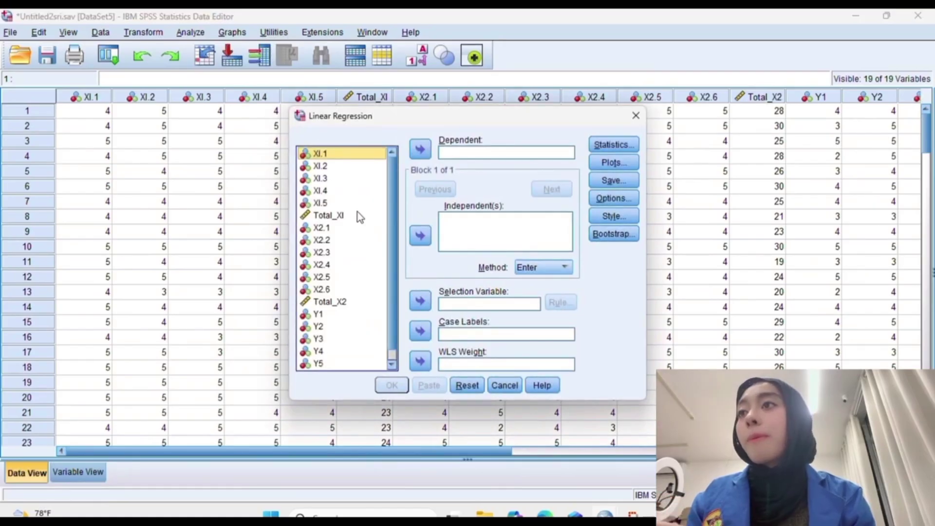
Step: Assign Total_Y as the dependent variable and Total_XI and Total_X2 as the independent variables of the linear regression
scroll(350, 241, down, 1)
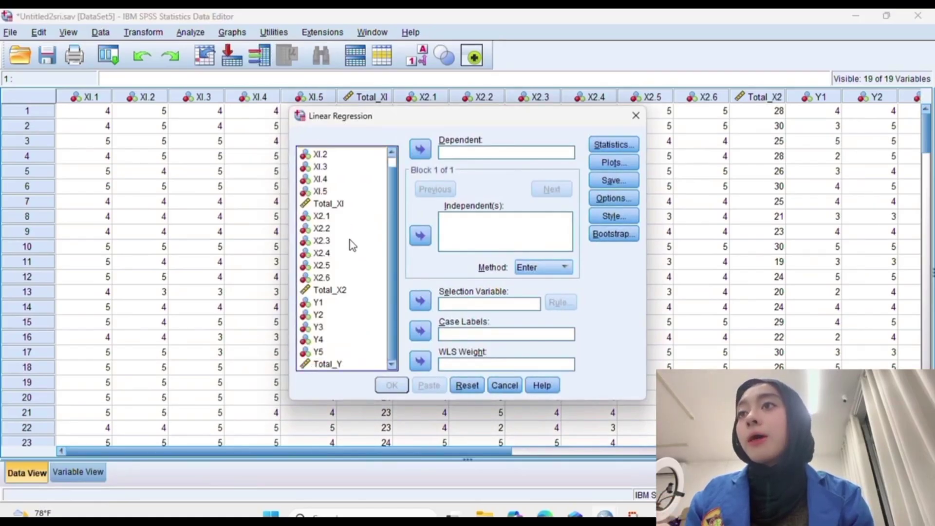
click(354, 366)
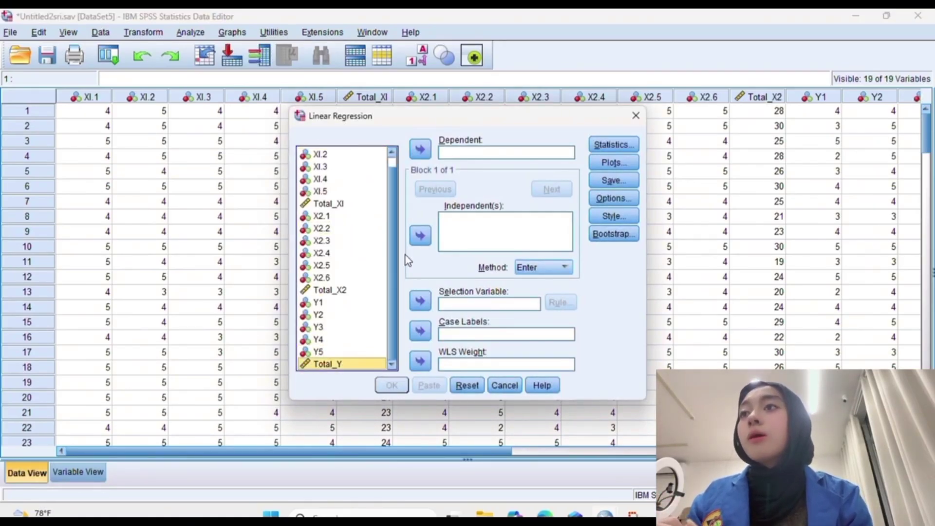
click(420, 150)
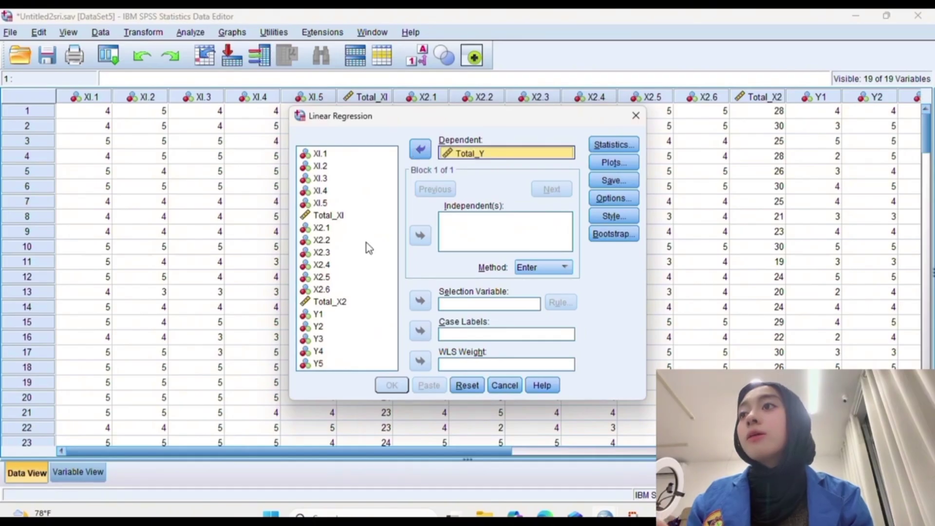
click(330, 215)
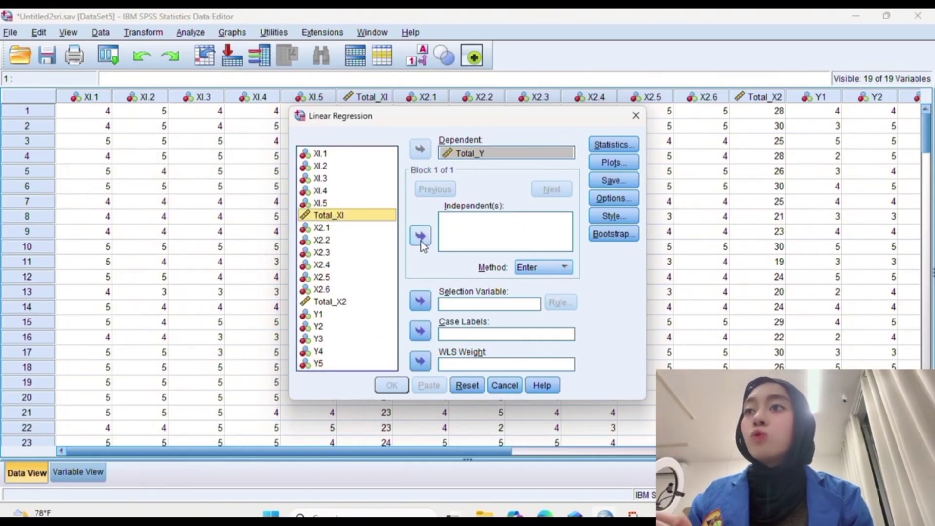
click(421, 237)
click(356, 298)
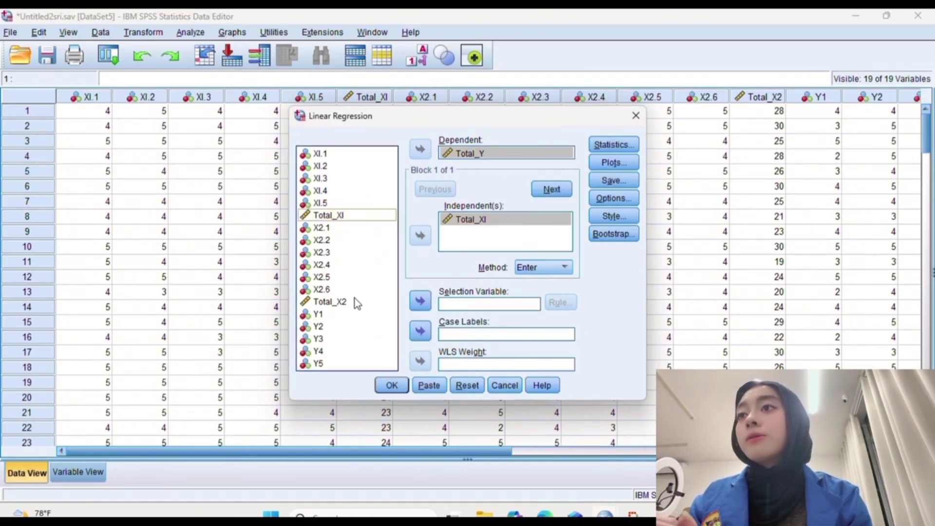
click(421, 237)
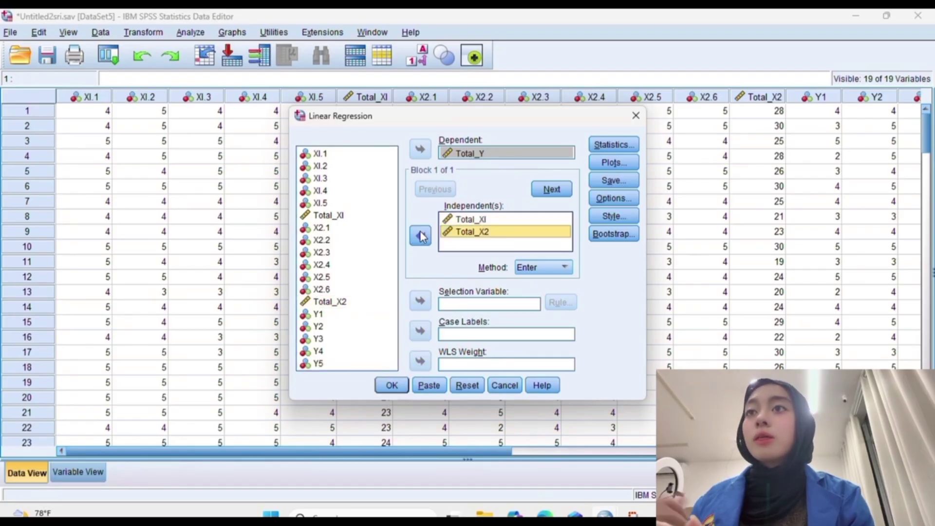
Step: Set the regression to save unstandardized residuals as a new variable and run it
click(610, 181)
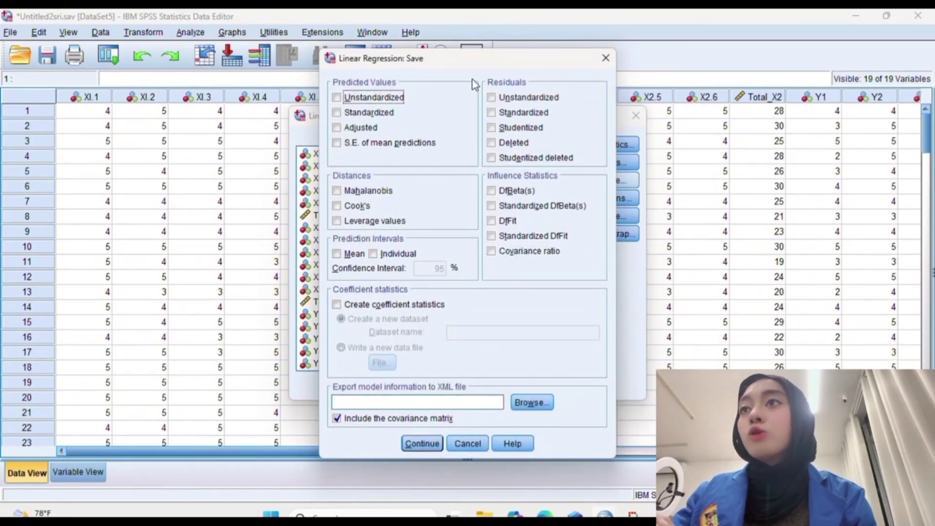
click(493, 99)
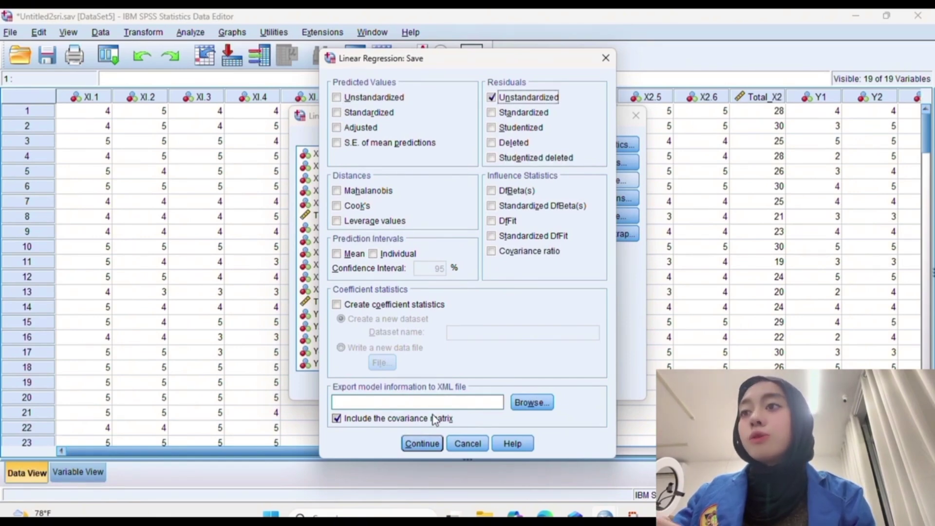
click(421, 445)
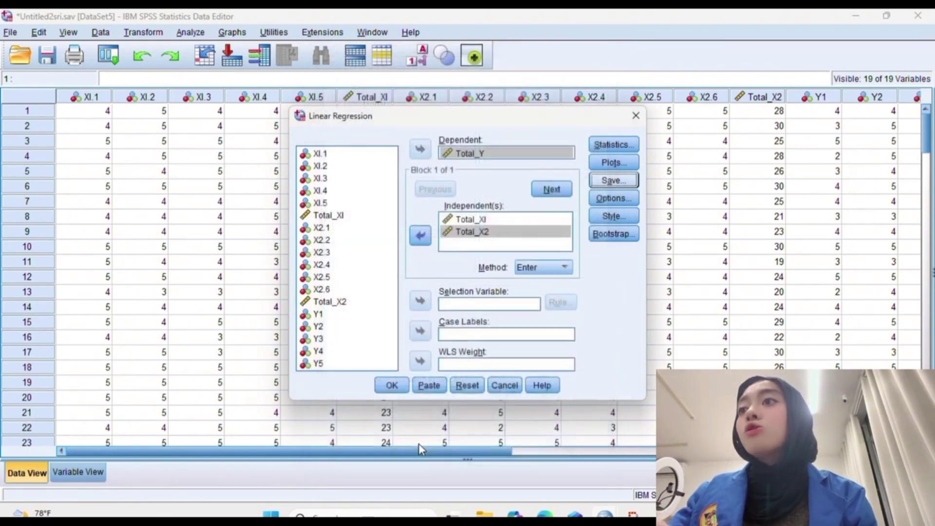
click(398, 383)
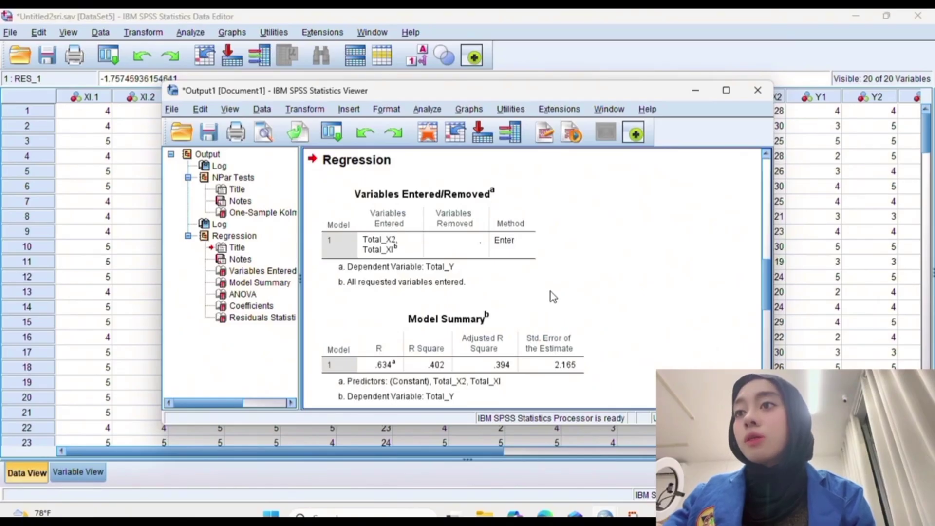
Step: Look through the regression output and close its viewer, saving it as Output1 and replacing the existing file
scroll(550, 292, down, 5)
scroll(561, 321, down, 2)
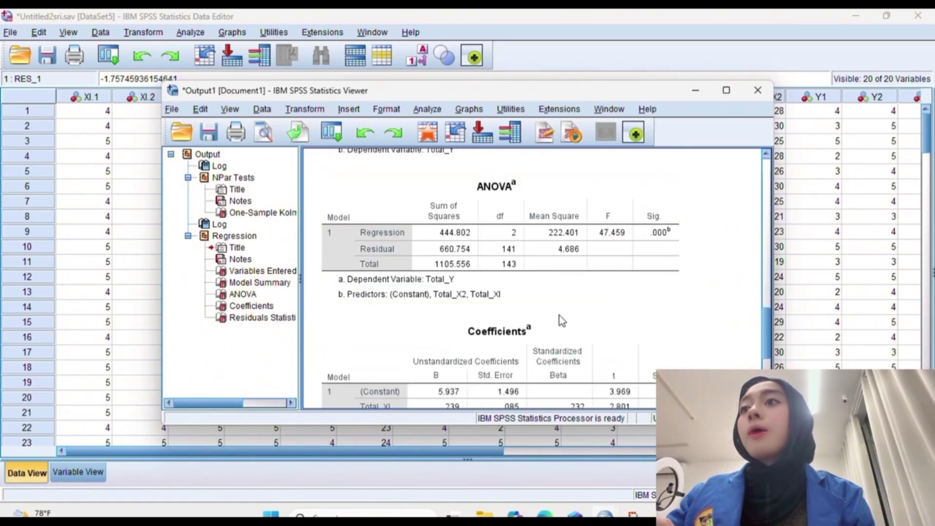
scroll(561, 320, down, 4)
scroll(561, 320, down, 2)
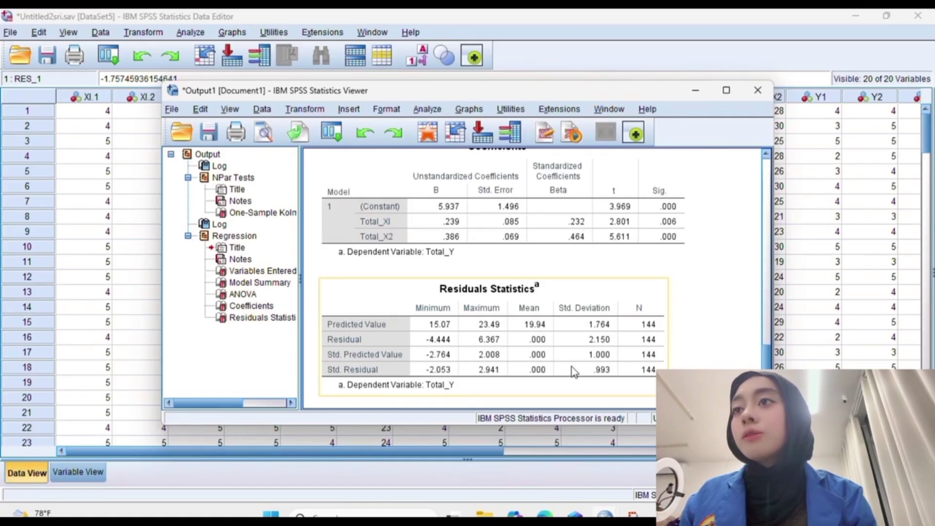
click(758, 91)
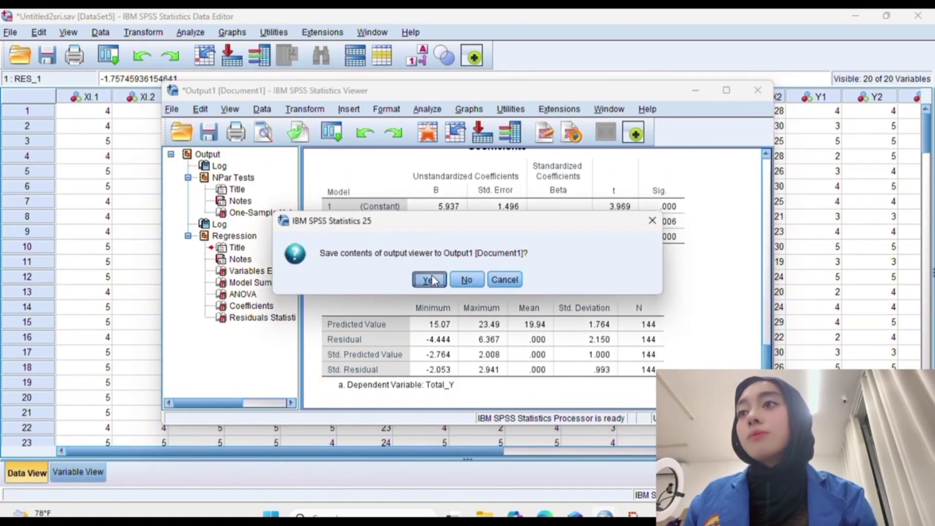
click(429, 279)
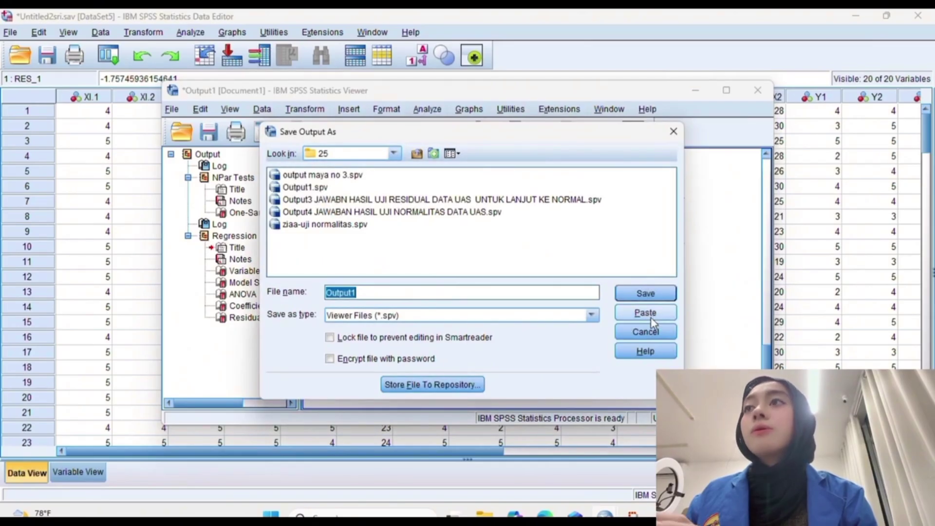
click(647, 293)
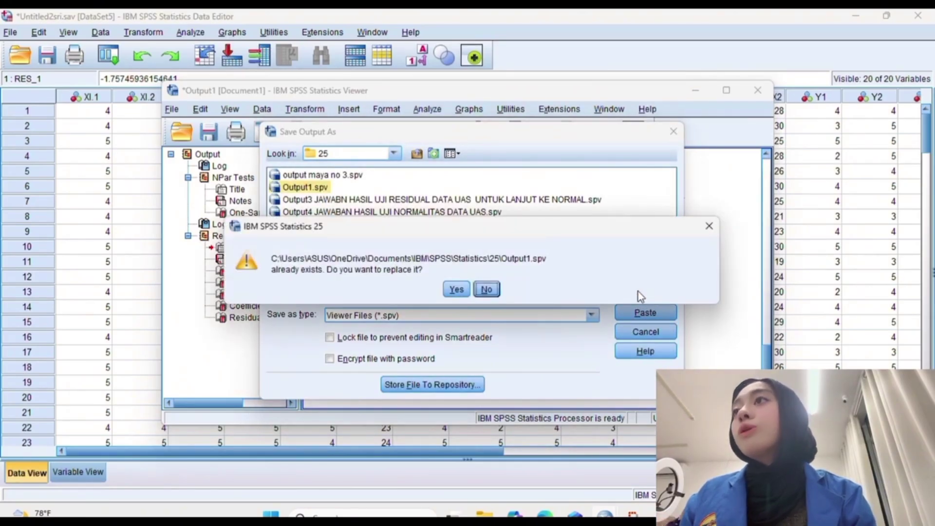
click(460, 296)
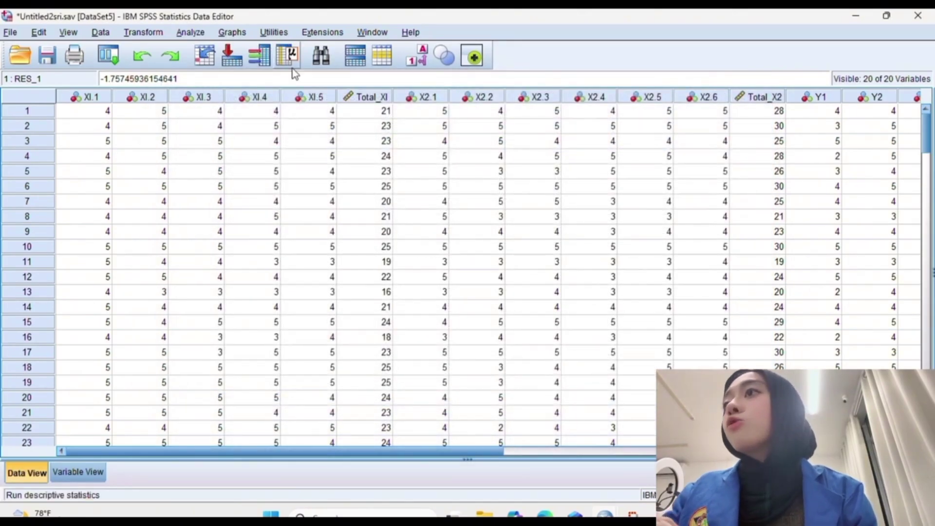
Step: Run a legacy one-sample Kolmogorov-Smirnov test on the Unstandardized Residual variable against the normal distribution
click(197, 33)
mouse_move(263, 83)
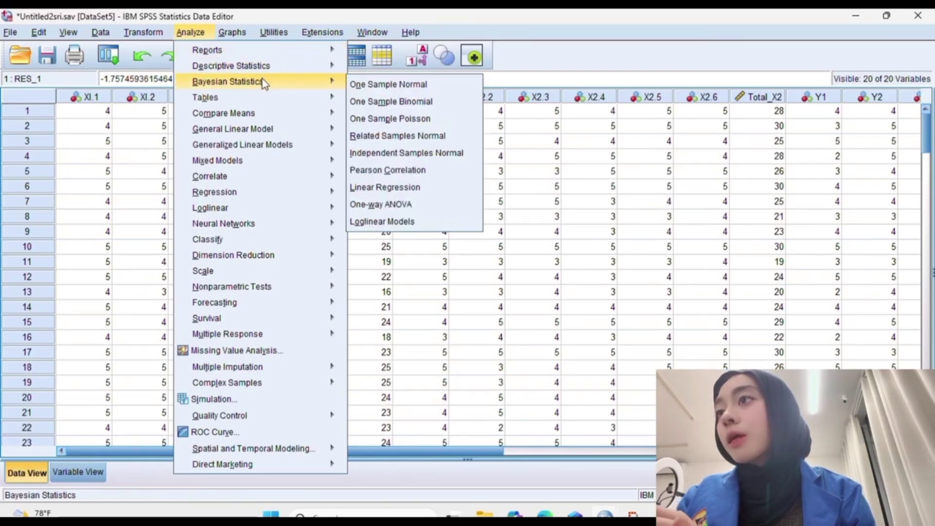
mouse_move(260, 287)
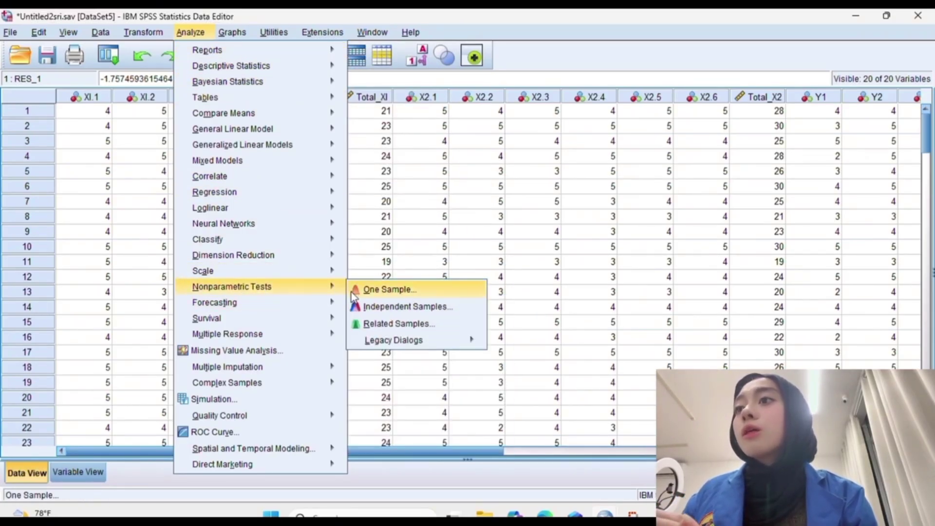
mouse_move(383, 343)
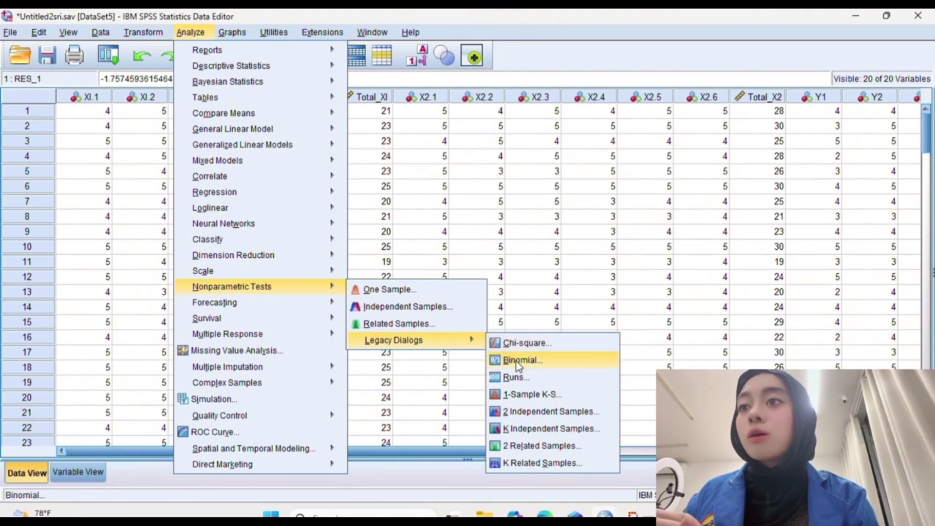
click(524, 395)
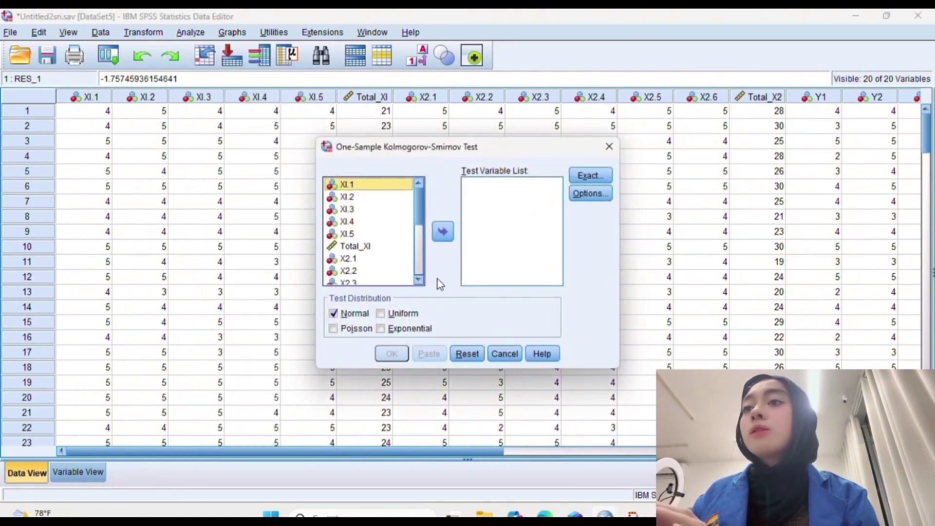
scroll(378, 258, down, 4)
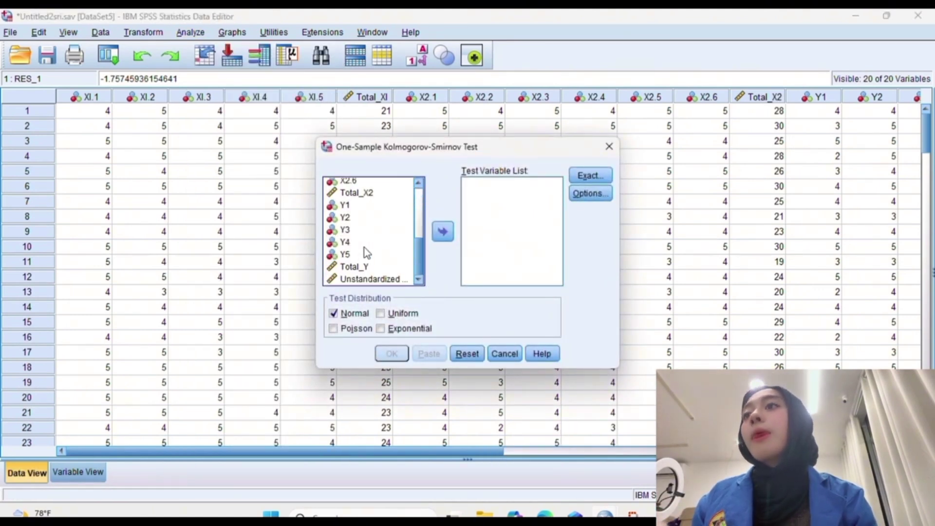
click(374, 279)
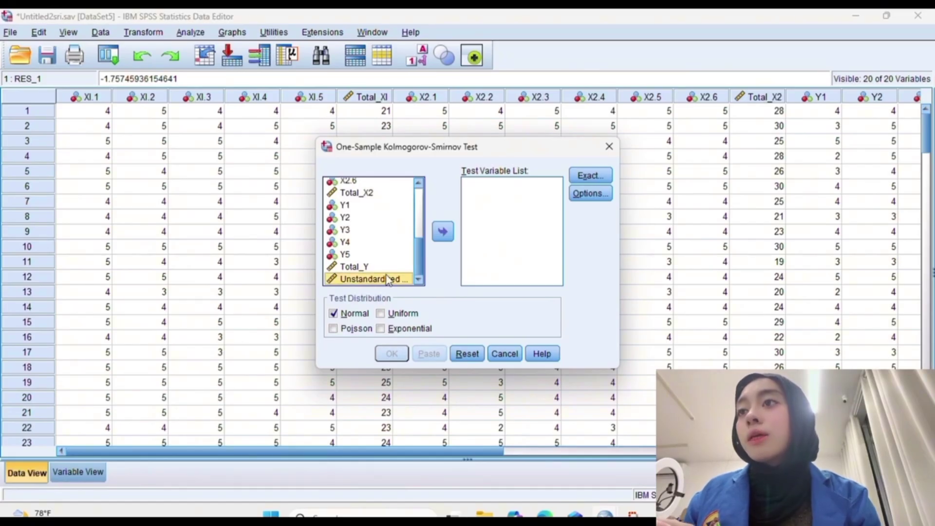
click(443, 232)
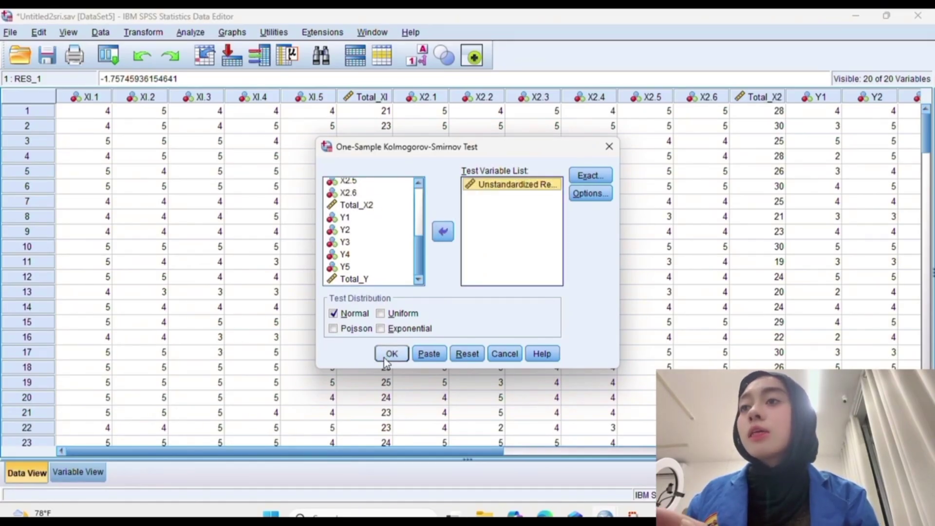
click(388, 354)
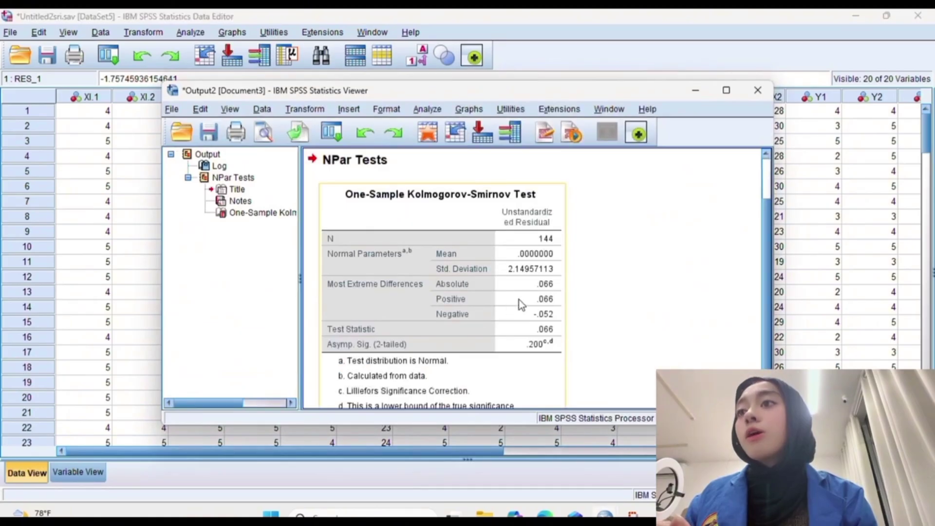
scroll(519, 299, down, 1)
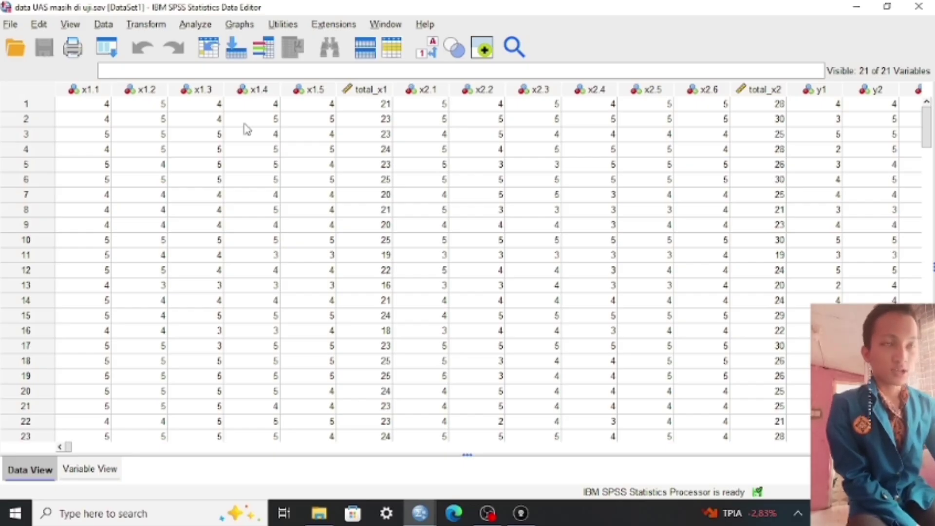
click(193, 107)
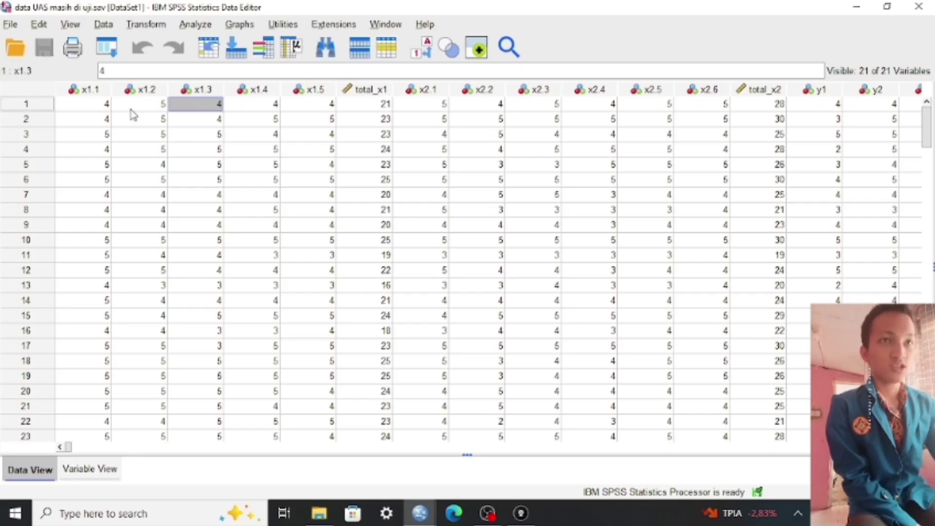
click(121, 107)
click(104, 107)
click(182, 103)
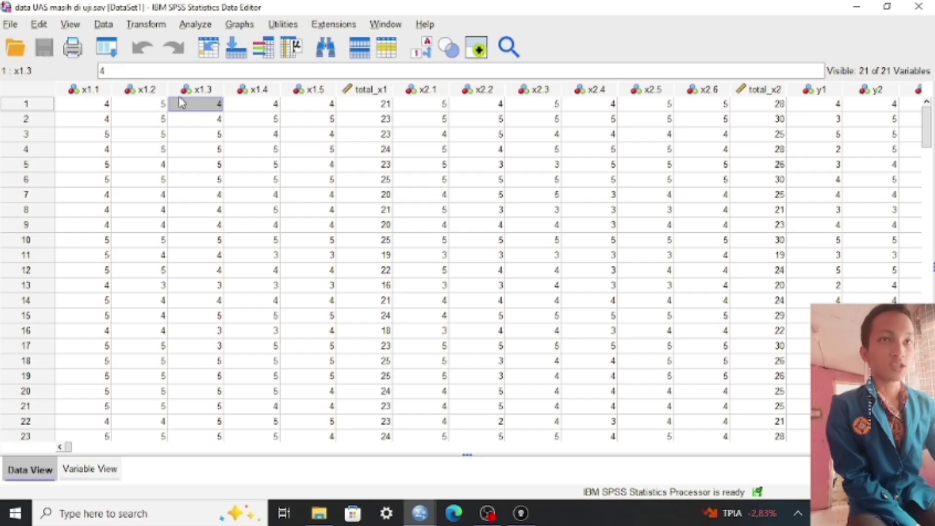
Step: Start a bivariate correlation analysis and add all available variables to the analysis list
click(195, 25)
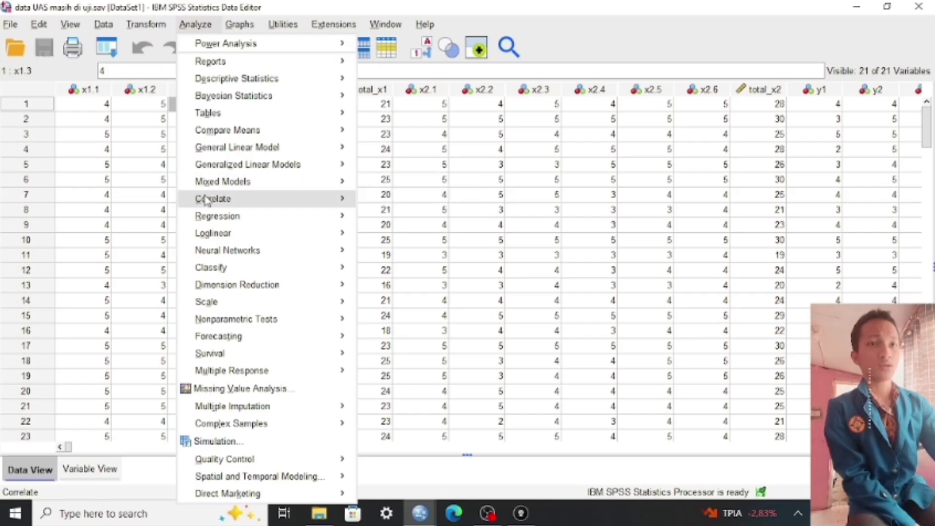
mouse_move(263, 207)
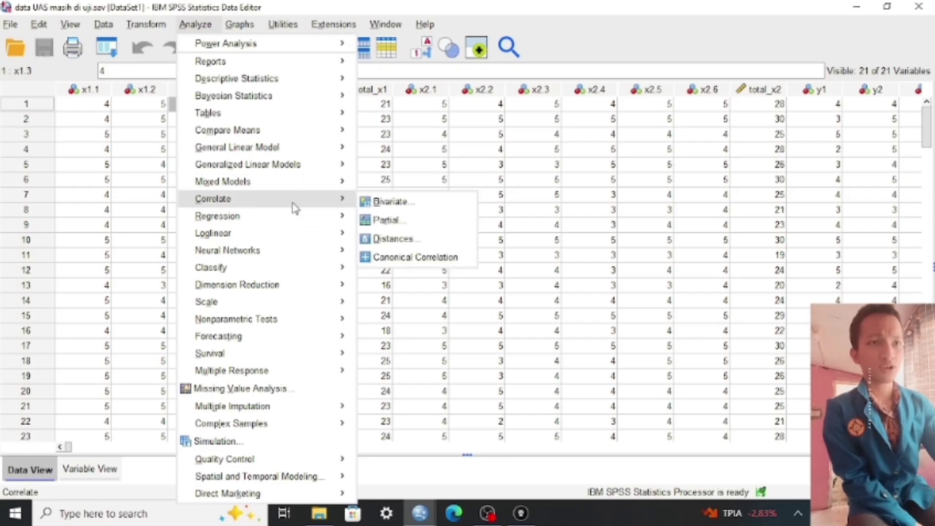
click(386, 203)
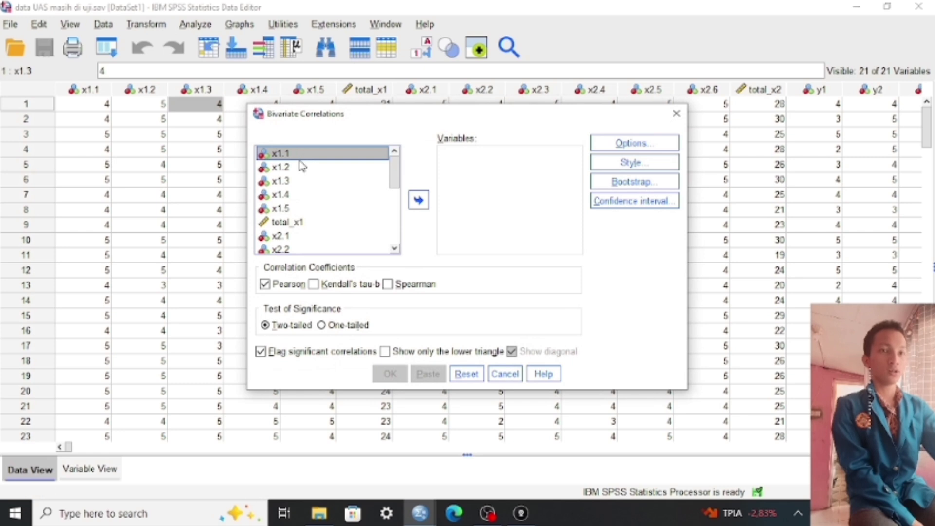
scroll(291, 236, down, 5)
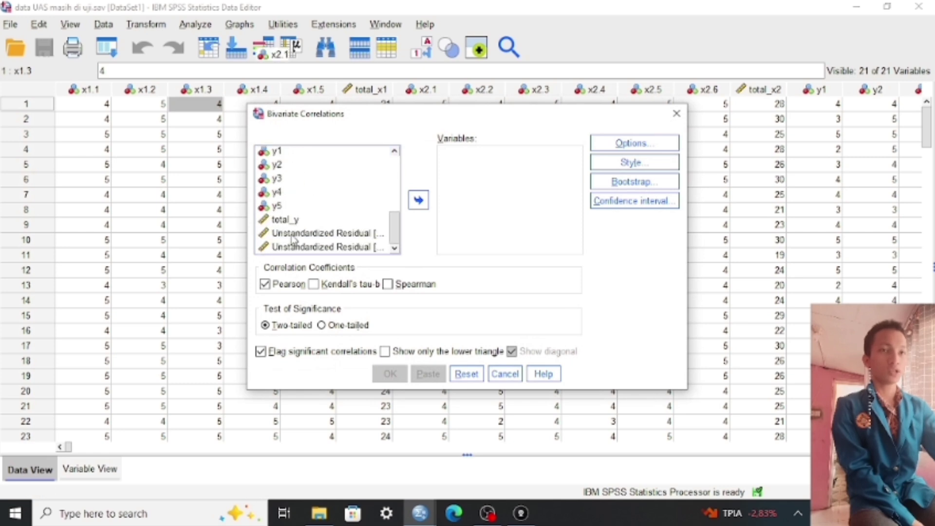
scroll(309, 218, up, 5)
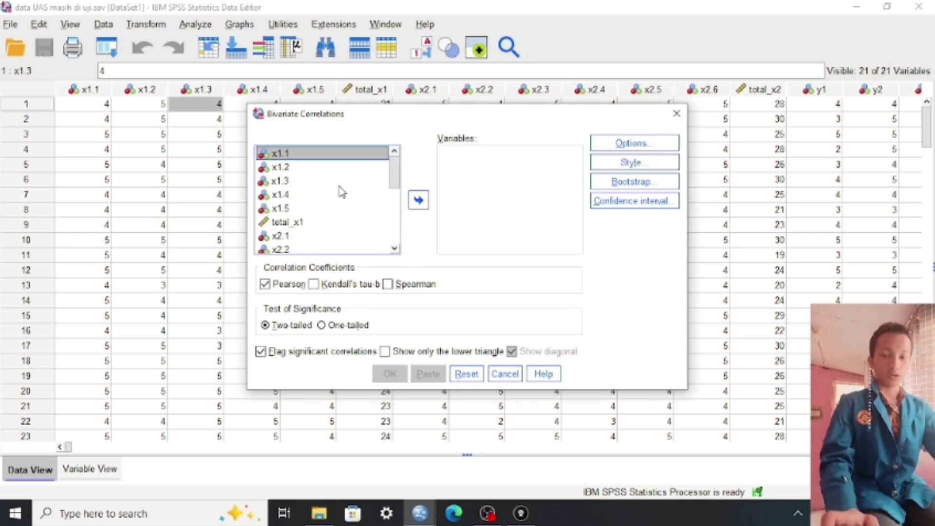
key(ctrl+a)
click(414, 205)
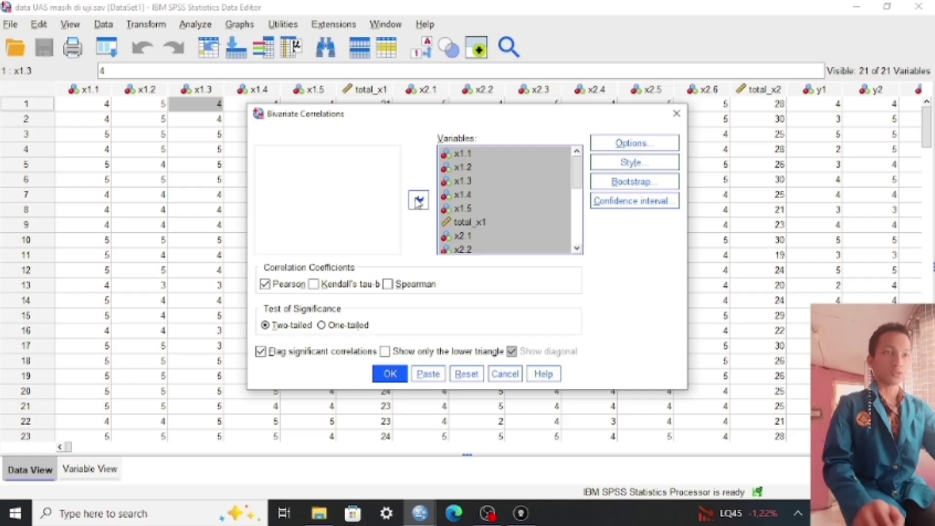
Step: Remove total_x1, total_x2 and total_y from the variables of the bivariate correlation
click(466, 199)
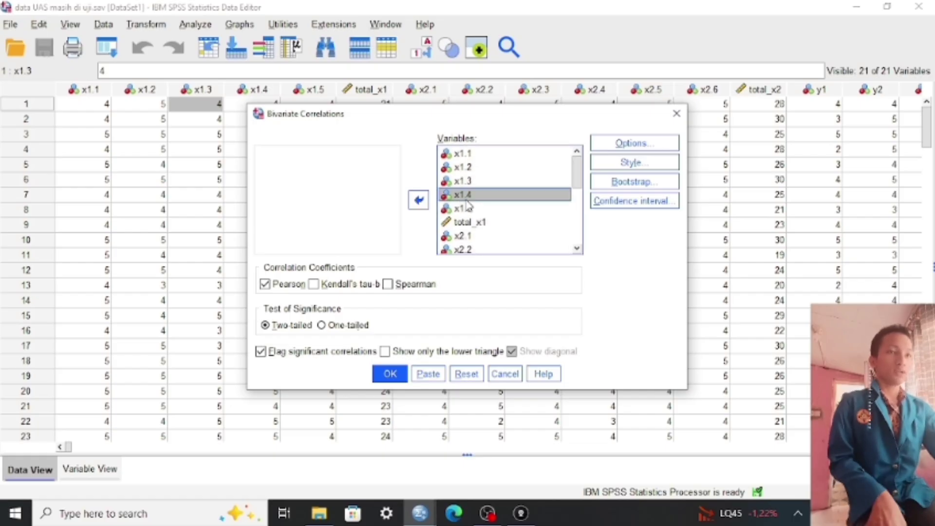
click(453, 224)
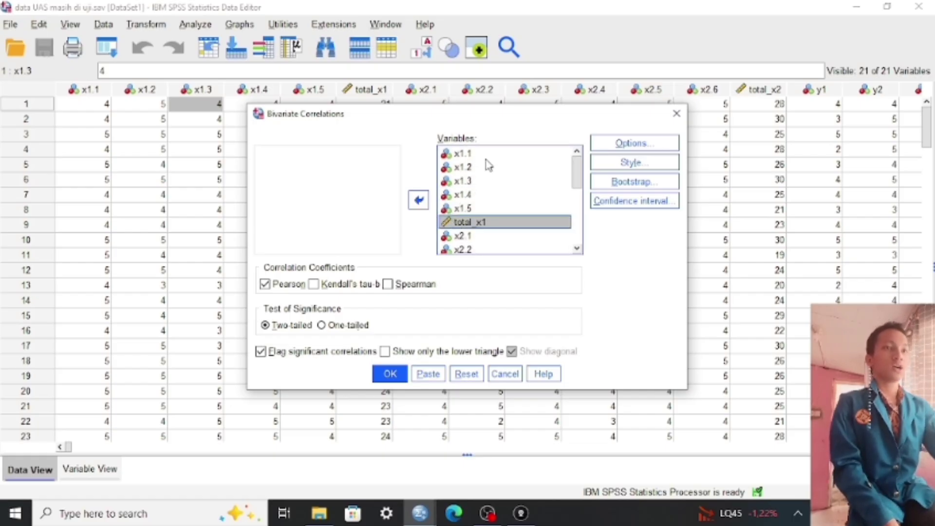
click(419, 200)
scroll(462, 201, down, 4)
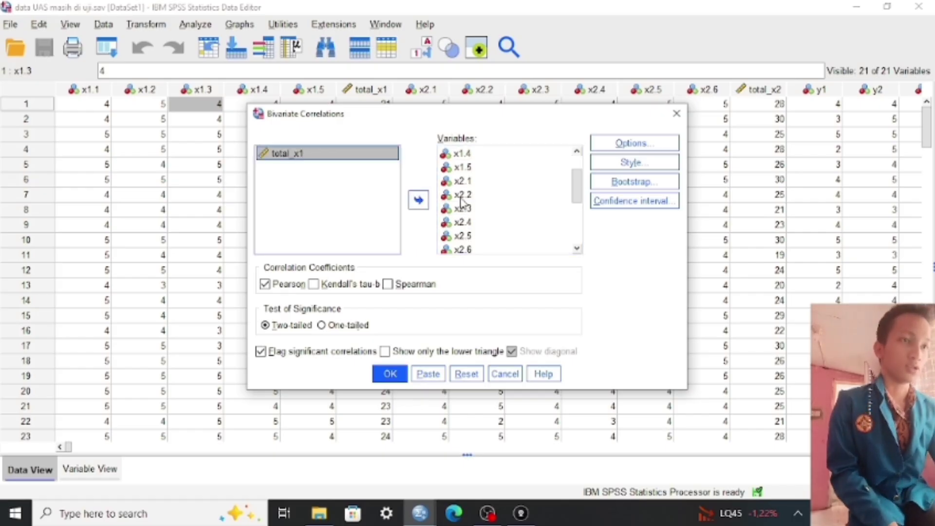
scroll(475, 199, up, 1)
click(492, 181)
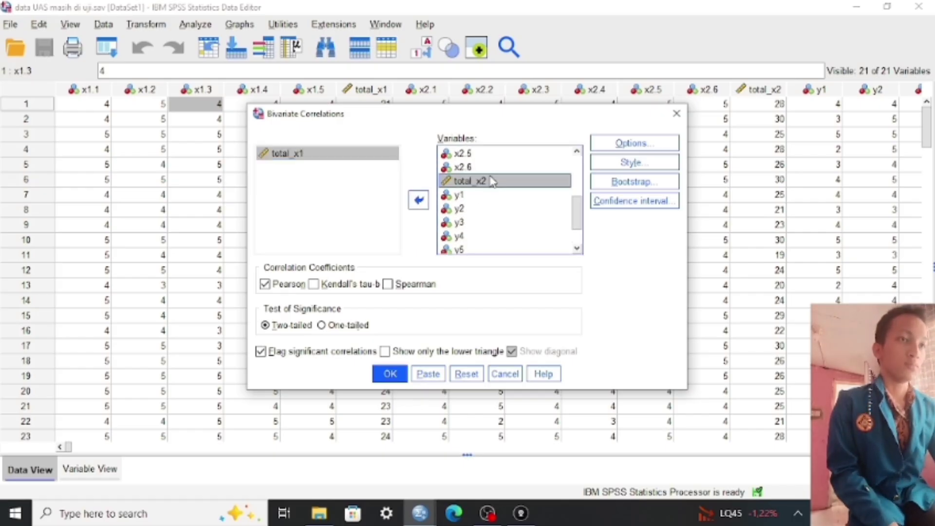
click(419, 200)
click(468, 219)
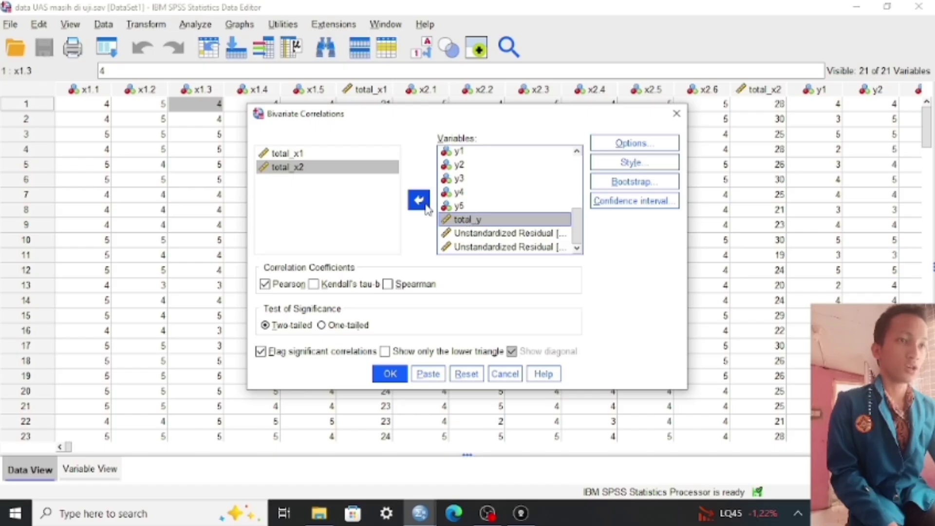
click(419, 200)
Step: Exclude both Unstandardized Residual variables from the correlation and run it with two-tailed Pearson coefficients
click(469, 233)
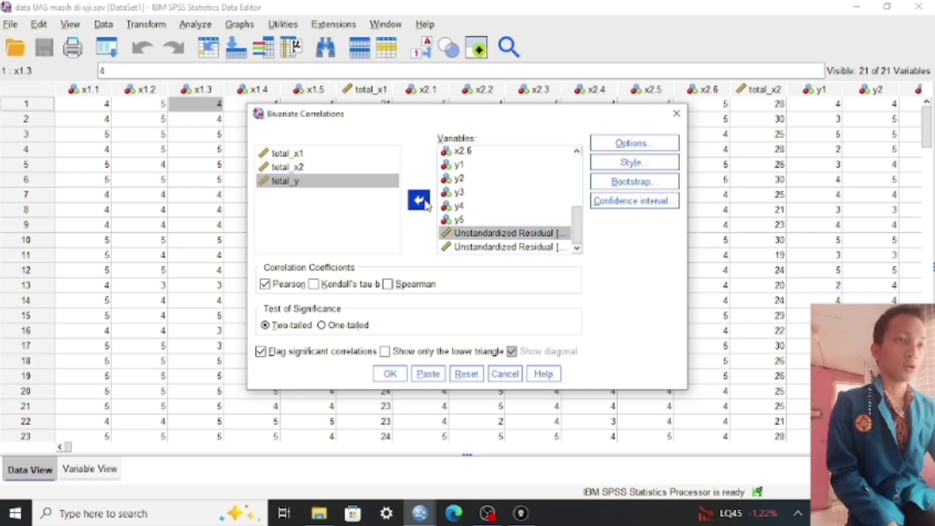
click(419, 200)
click(460, 246)
click(418, 200)
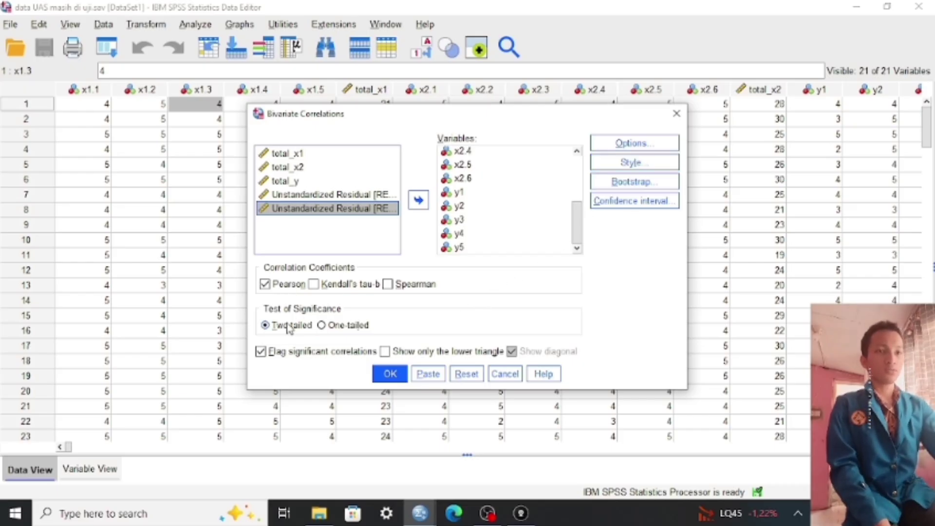
click(392, 375)
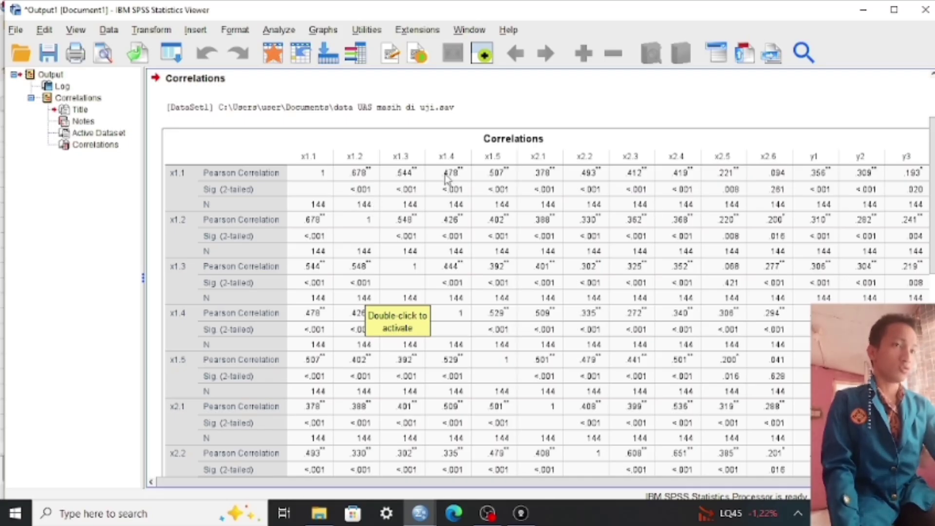
Step: Examine the Pearson coefficients, significance values and footnotes across the whole Correlations table
scroll(406, 179, down, 1)
click(406, 179)
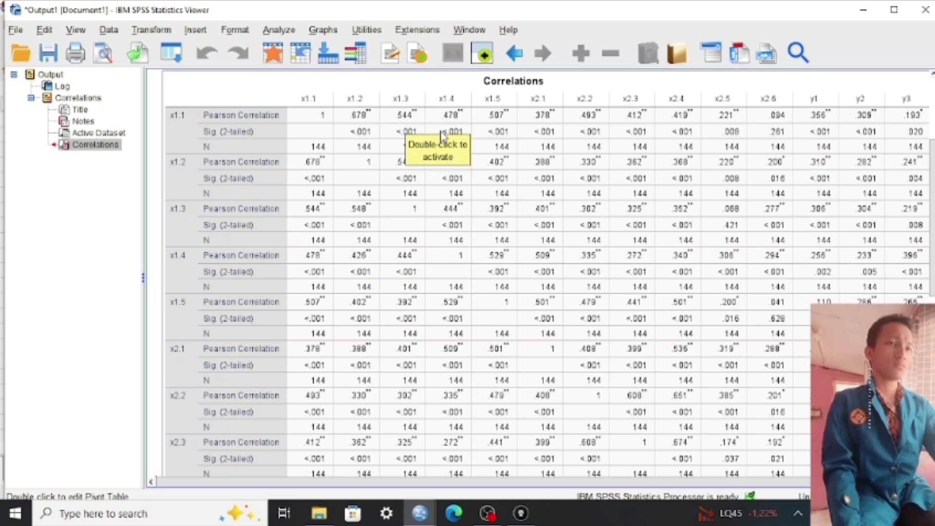
scroll(416, 139, up, 1)
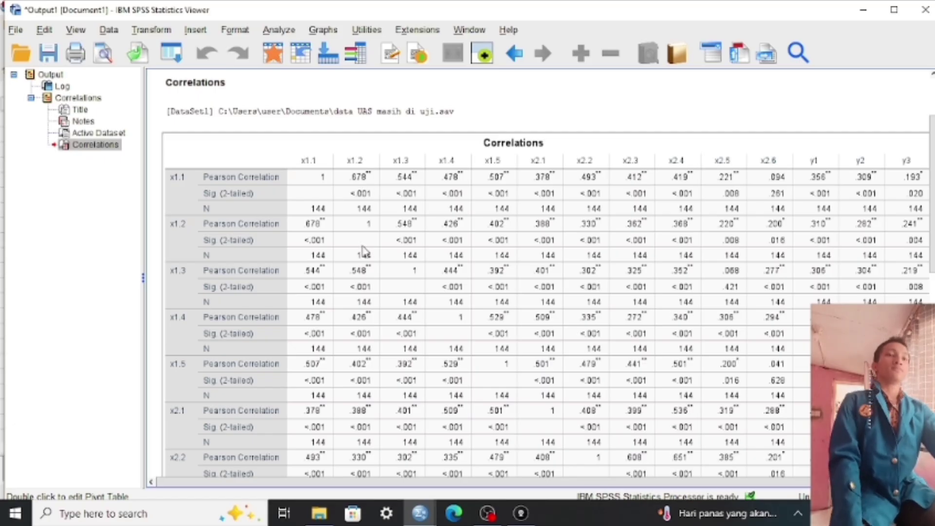
scroll(371, 287, down, 3)
scroll(371, 287, down, 9)
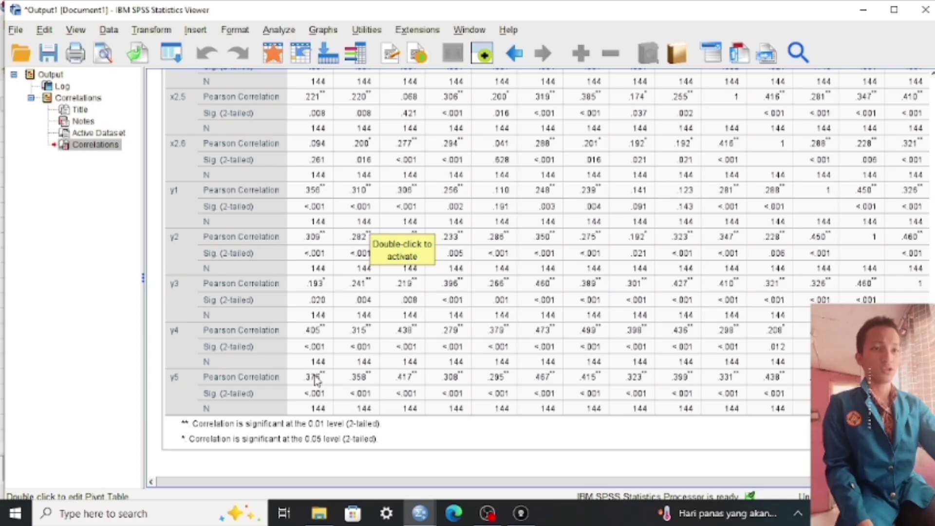
scroll(448, 467, up, 10)
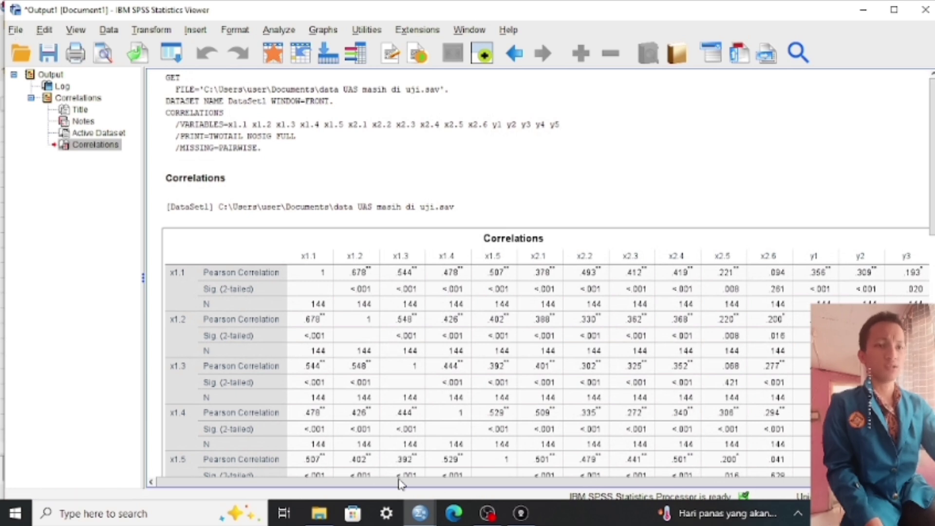
Step: Return to the data set and start a Reliability Analysis with total_x1, total_x2 and total_y as its items
mouse_move(419, 513)
click(462, 464)
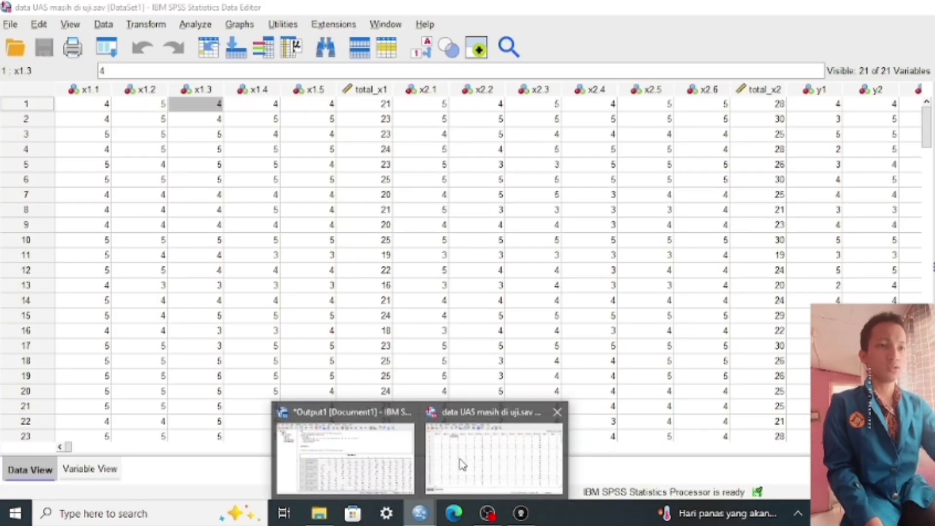
click(190, 28)
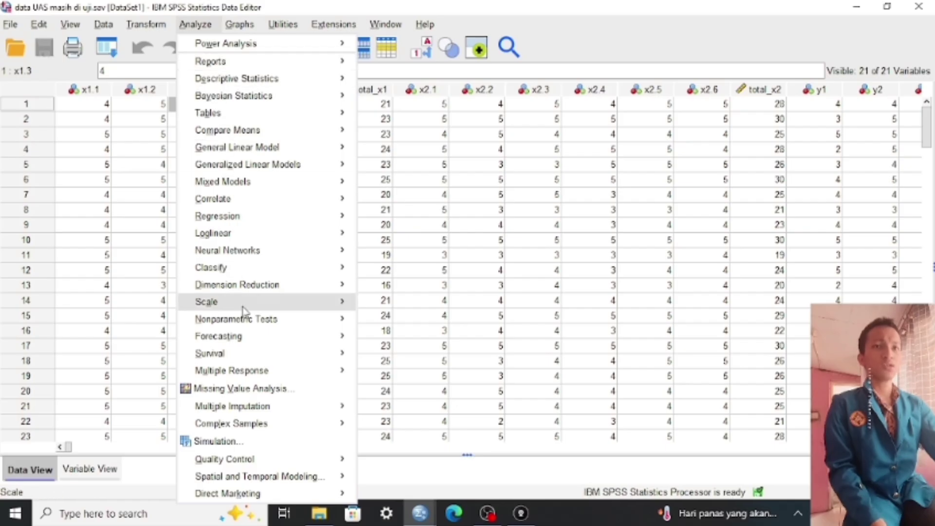
mouse_move(304, 305)
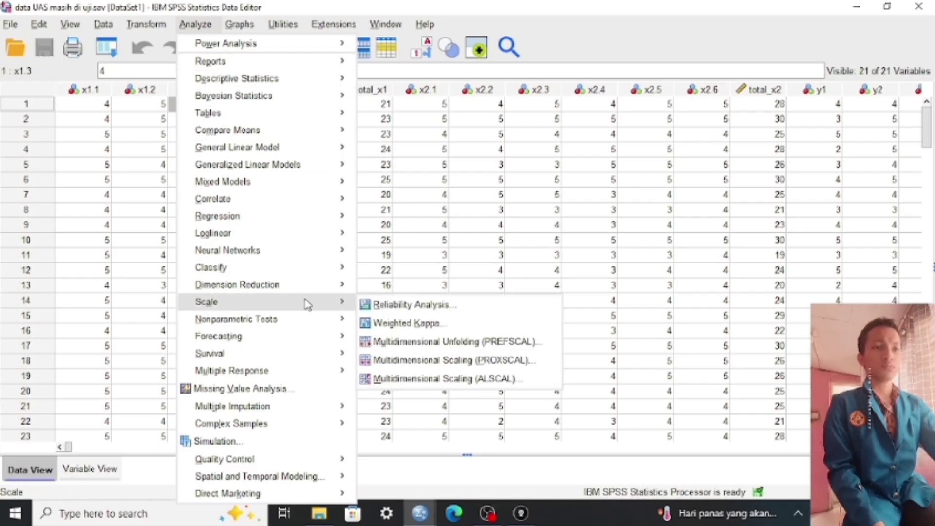
click(383, 307)
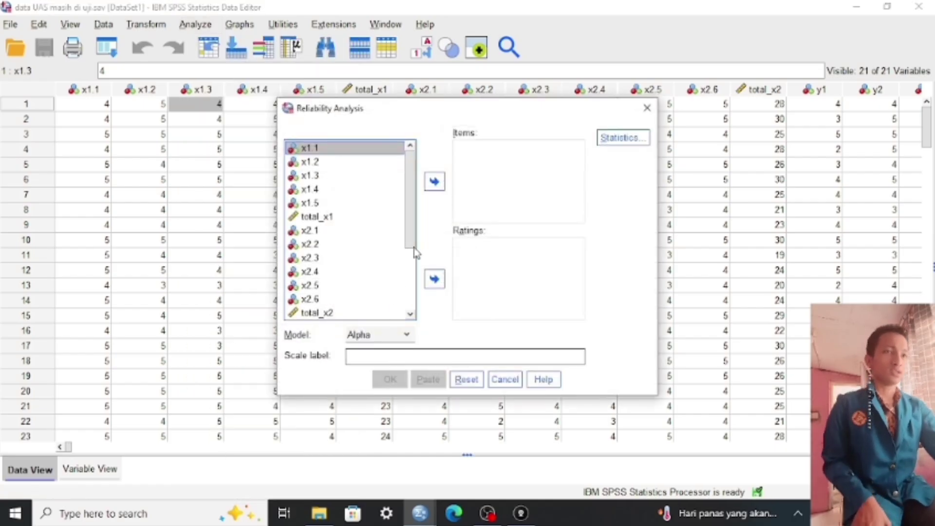
click(346, 219)
click(432, 184)
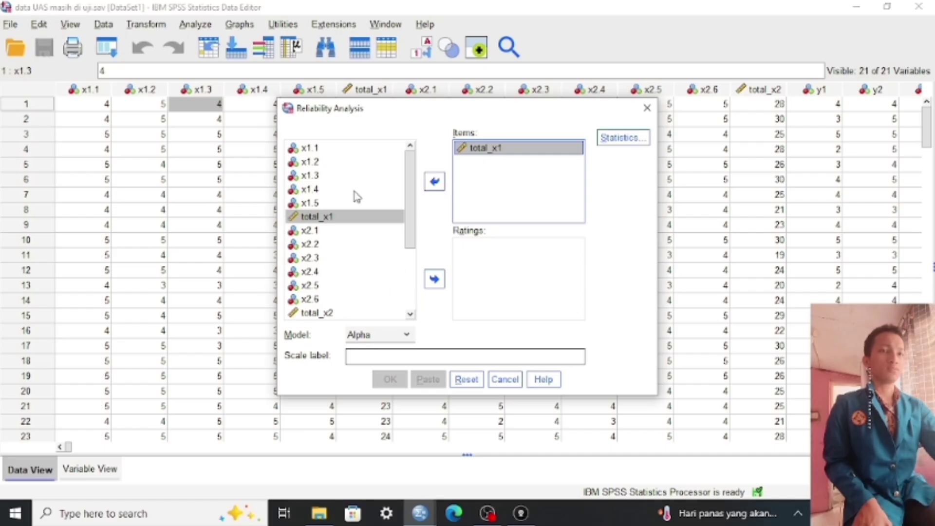
scroll(356, 200, down, 1)
click(349, 272)
click(434, 181)
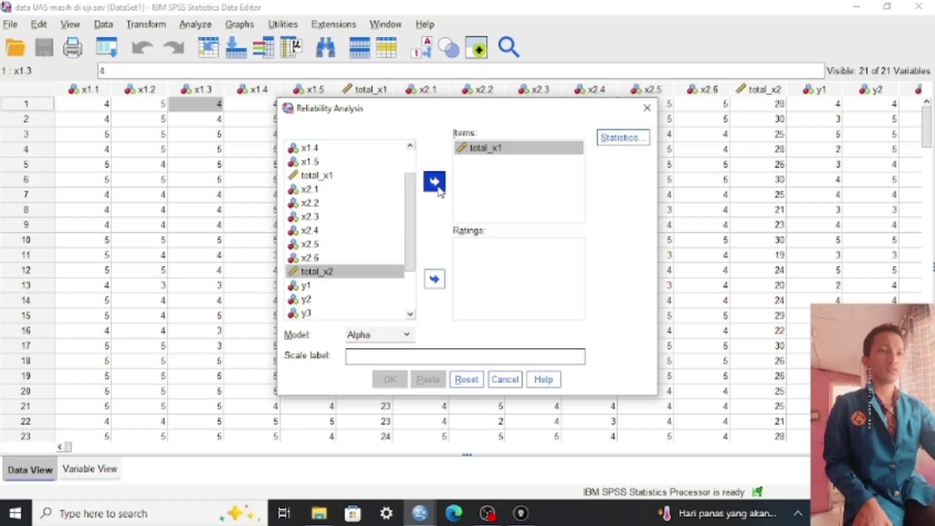
scroll(342, 242, down, 2)
click(363, 285)
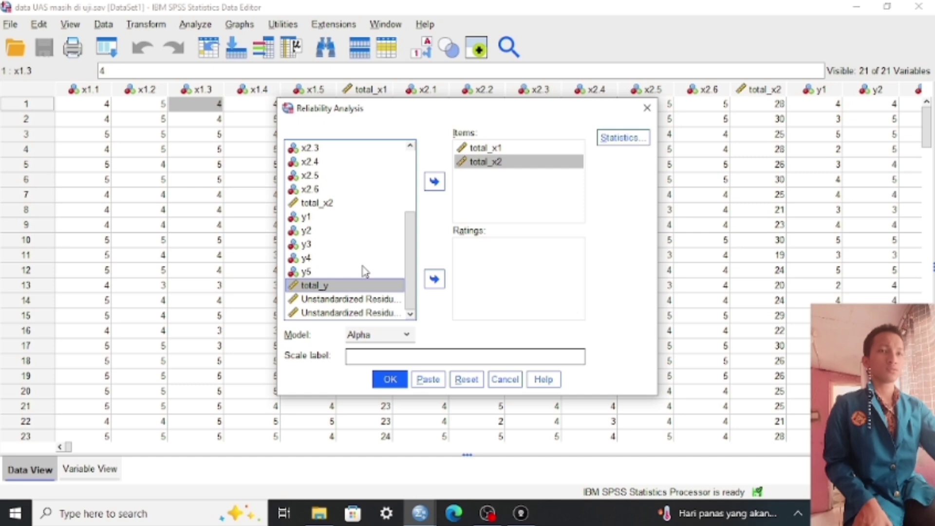
click(434, 181)
Step: Request inter-item correlations for the reliability analysis and run it with the Alpha model
click(628, 140)
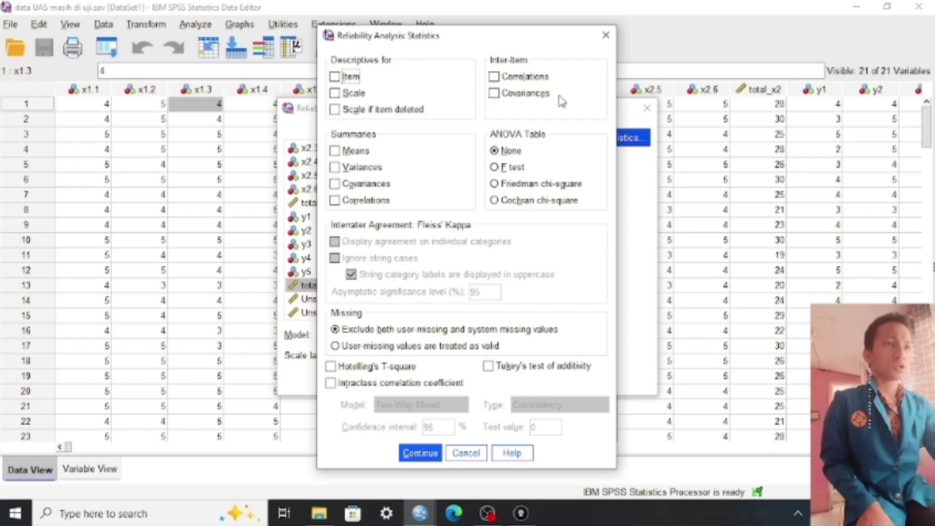
click(501, 81)
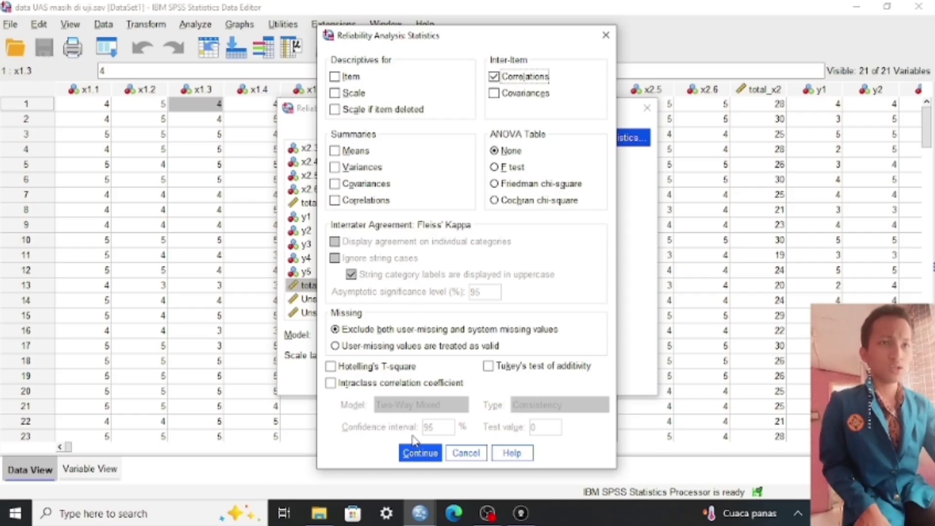
click(425, 456)
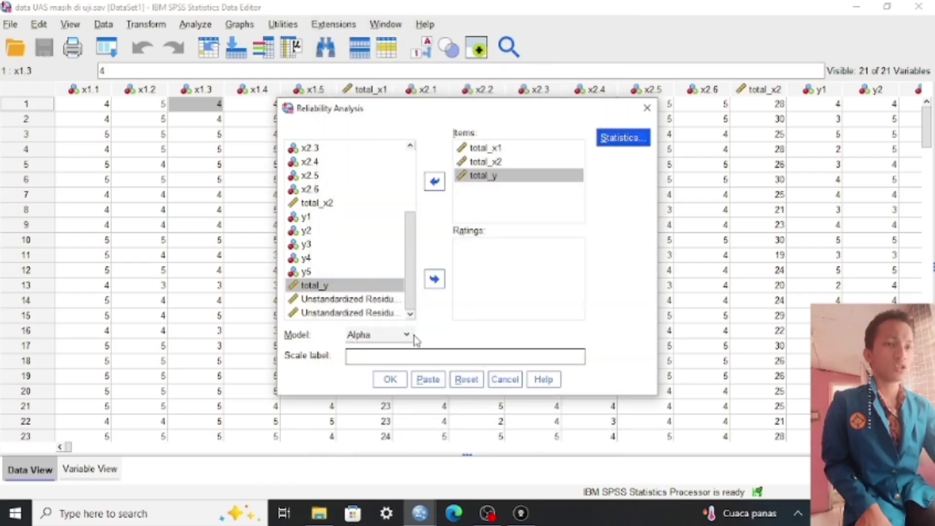
click(408, 335)
click(407, 335)
click(407, 336)
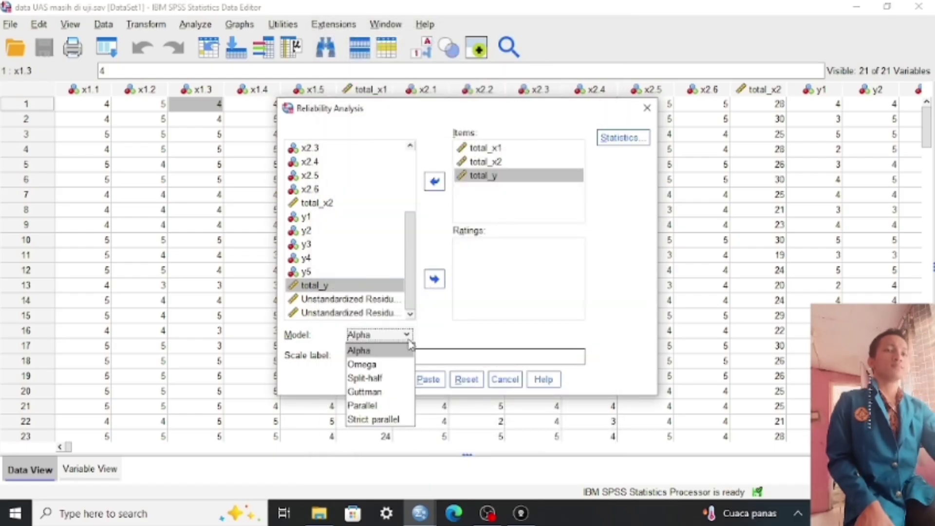
click(407, 336)
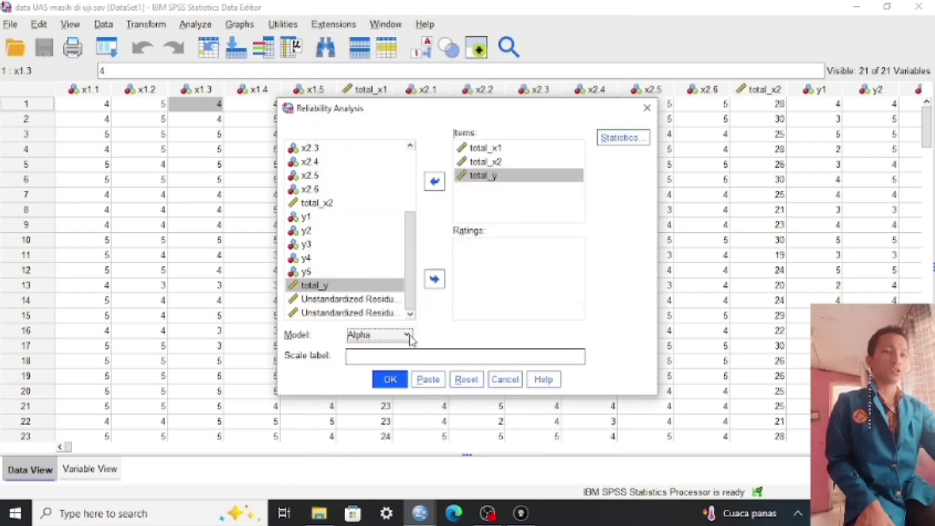
click(400, 385)
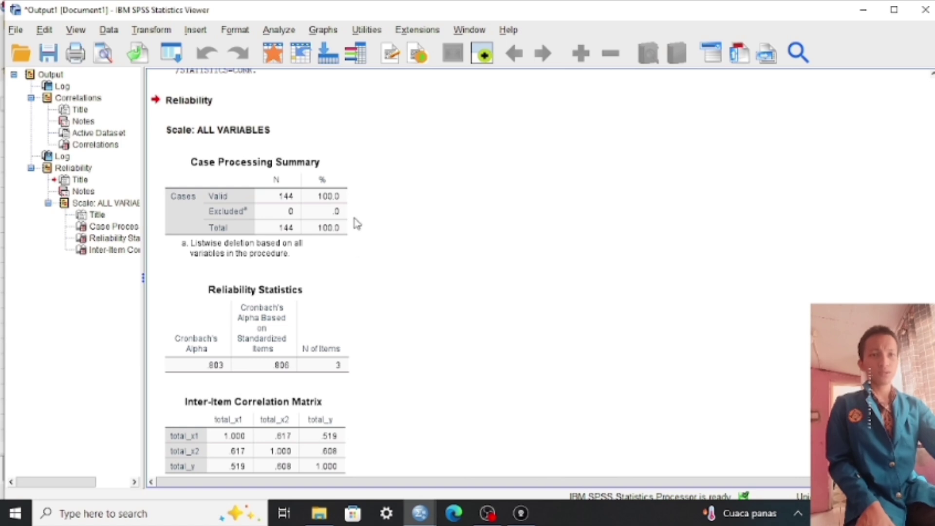
Step: Examine Cronbach's Alpha in the Reliability Statistics table and the surrounding reliability output
click(344, 249)
click(265, 289)
scroll(264, 289, down, 1)
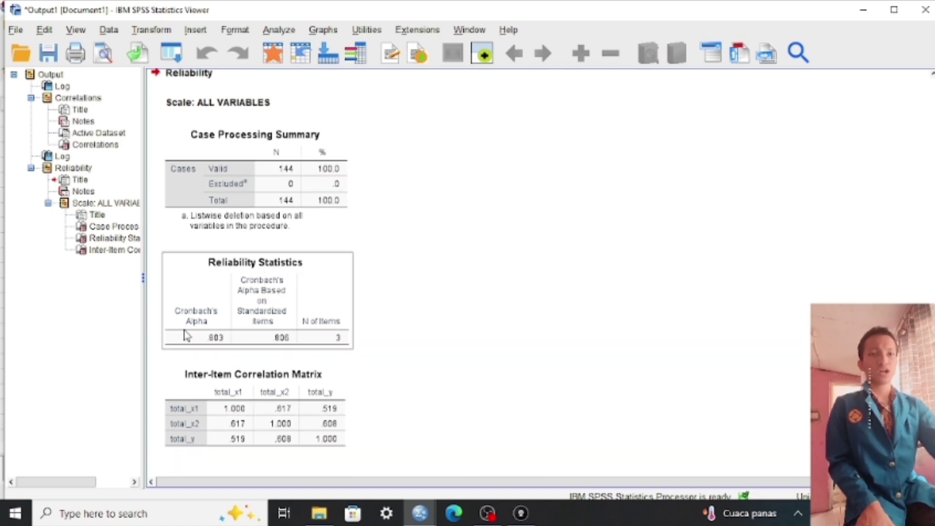
click(215, 341)
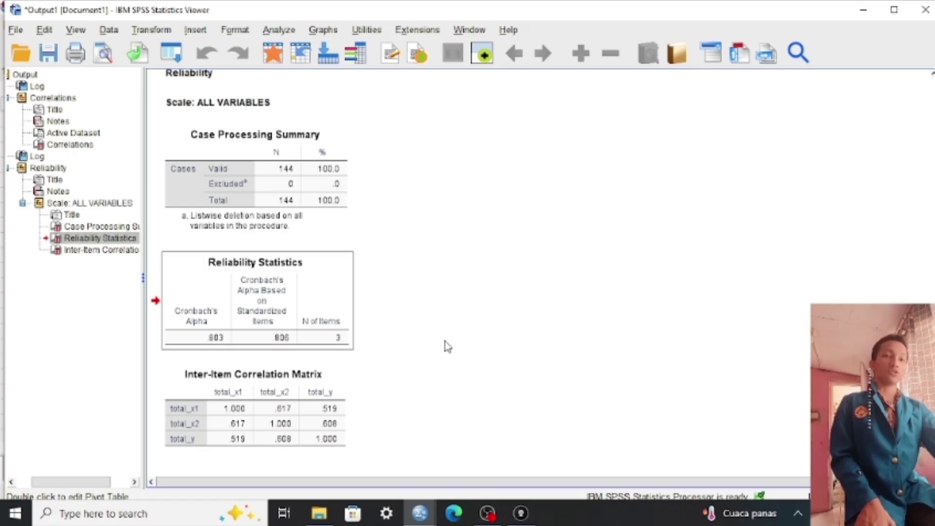
scroll(420, 341, up, 3)
scroll(421, 341, down, 3)
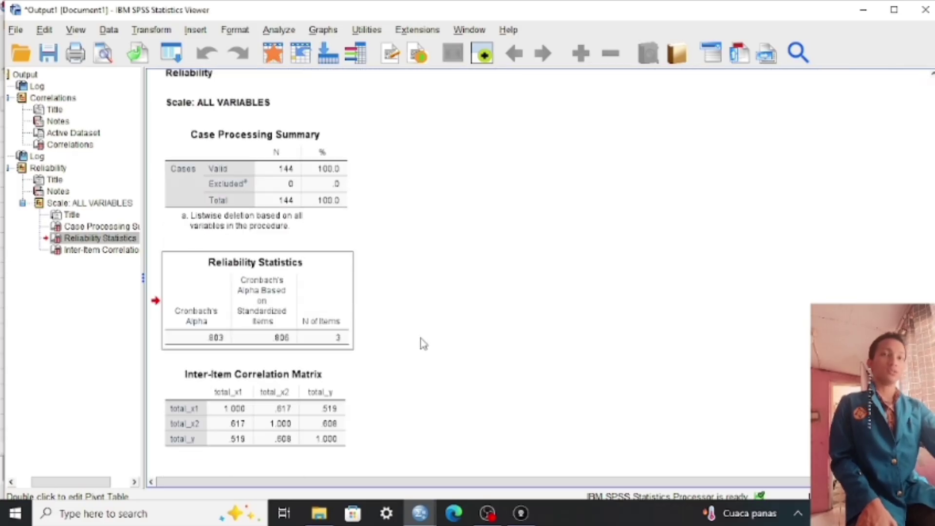
click(488, 515)
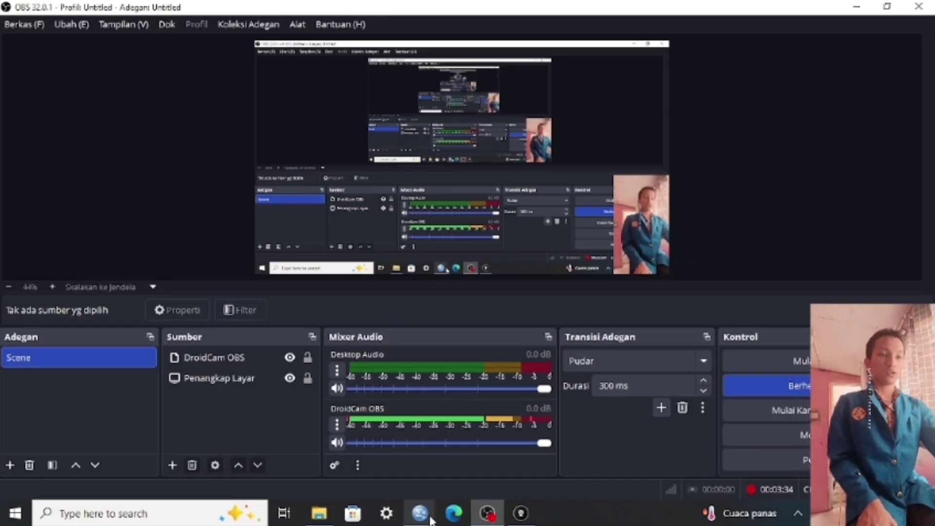
mouse_move(423, 517)
click(467, 463)
click(485, 515)
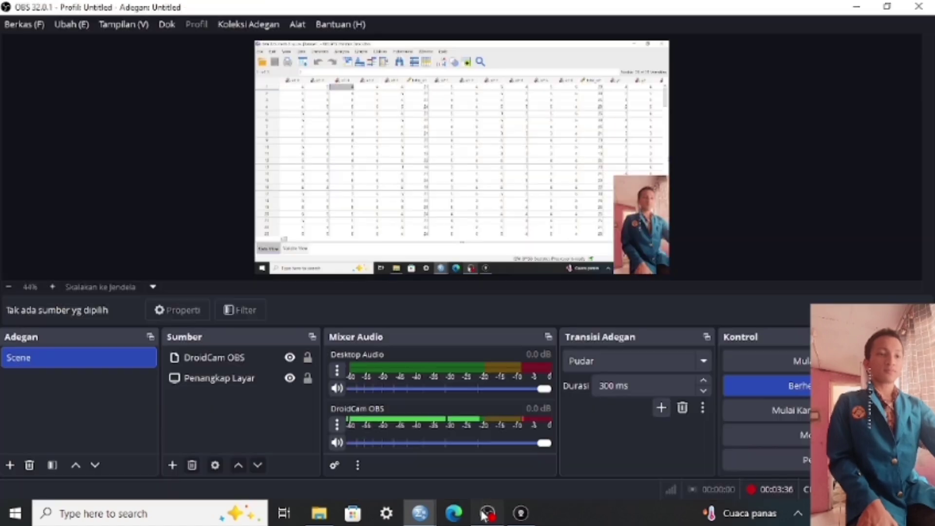
mouse_move(419, 514)
click(492, 483)
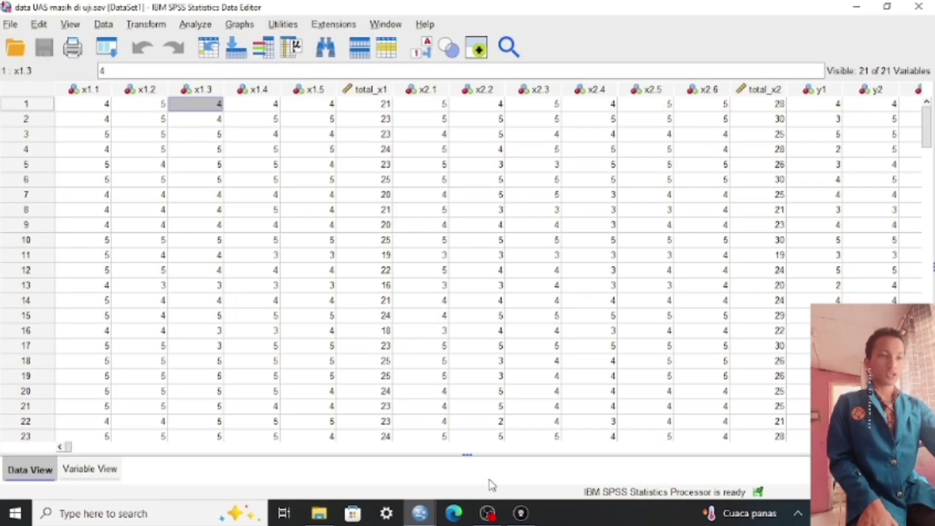
click(487, 513)
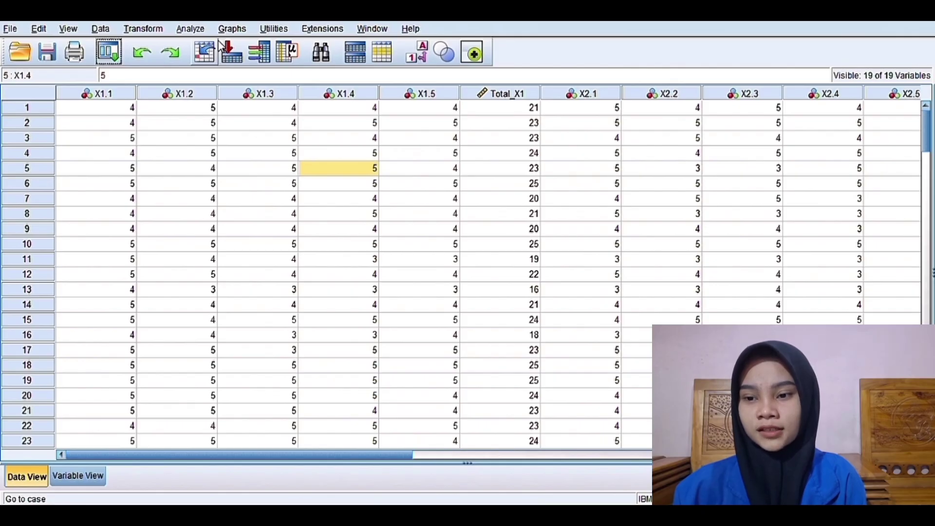
Step: Run a two-tailed Pearson bivariate correlation on Total X1, Total X2 and Total Y with significant correlations flagged
click(203, 30)
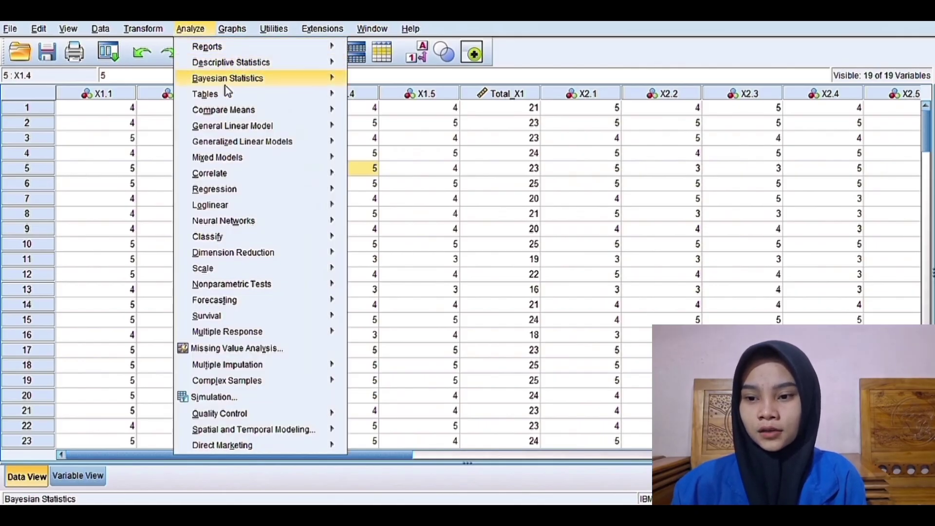
mouse_move(240, 175)
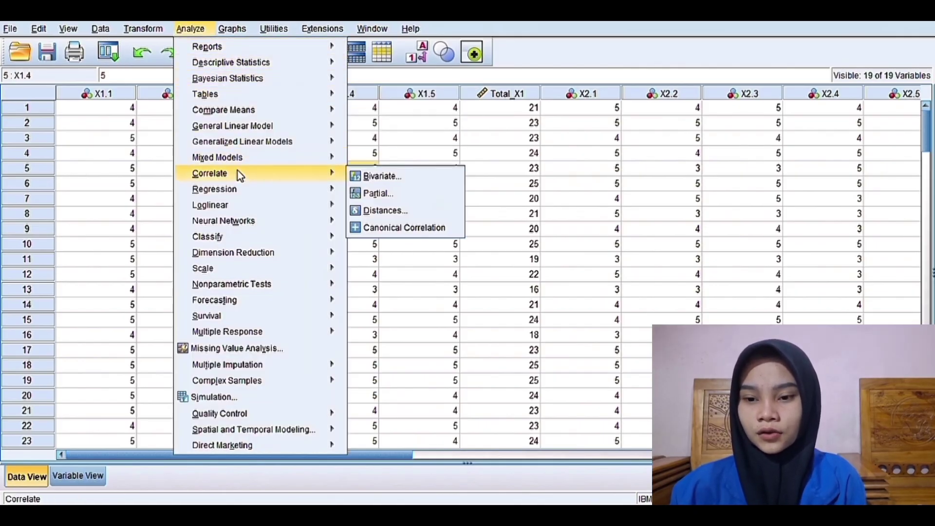
click(361, 176)
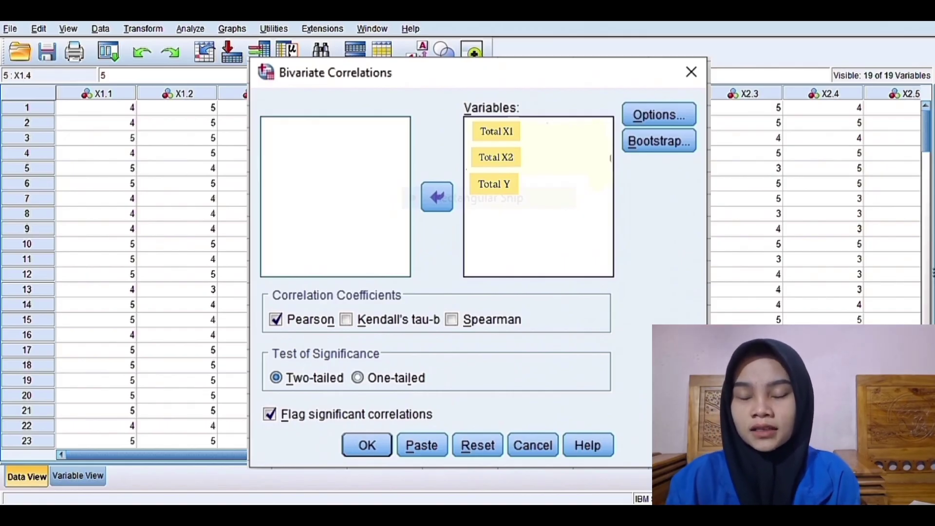
key(Return)
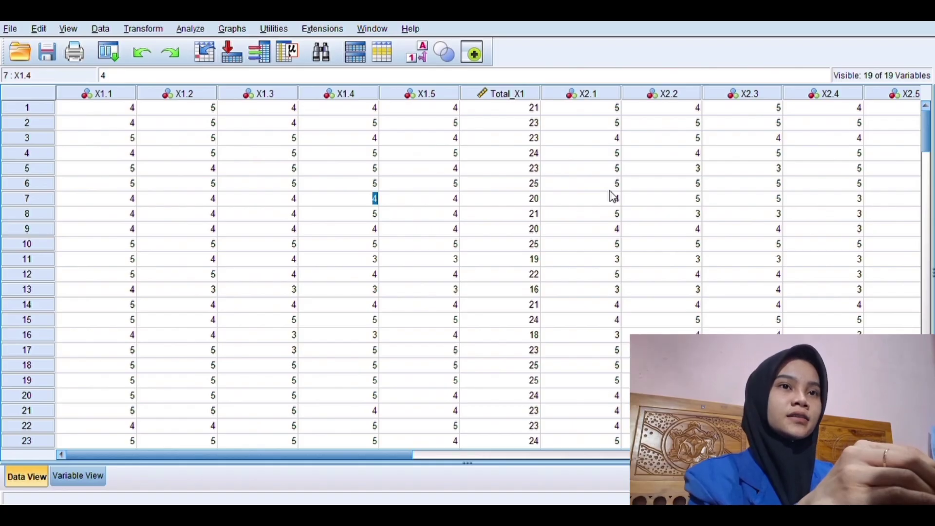
Step: Start a Linear Regression from the 19-variable questionnaire data set
click(602, 168)
click(190, 29)
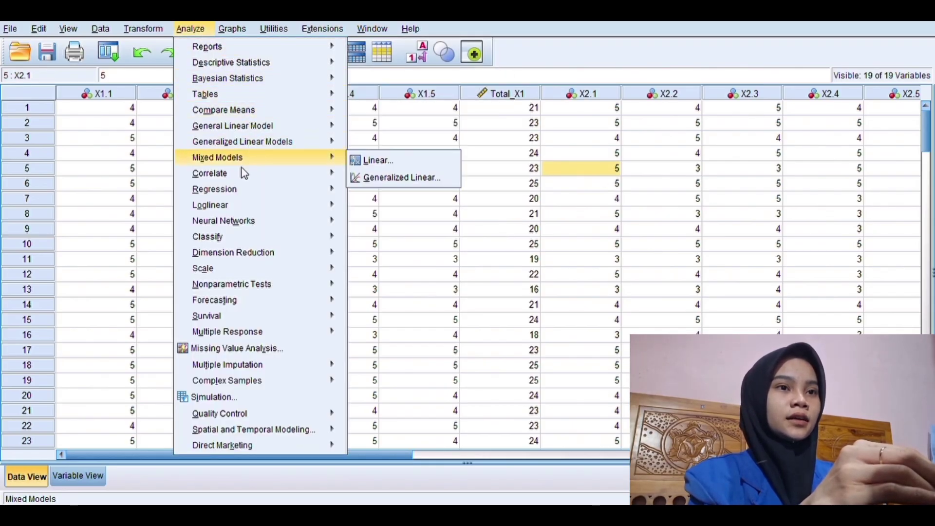
mouse_move(239, 186)
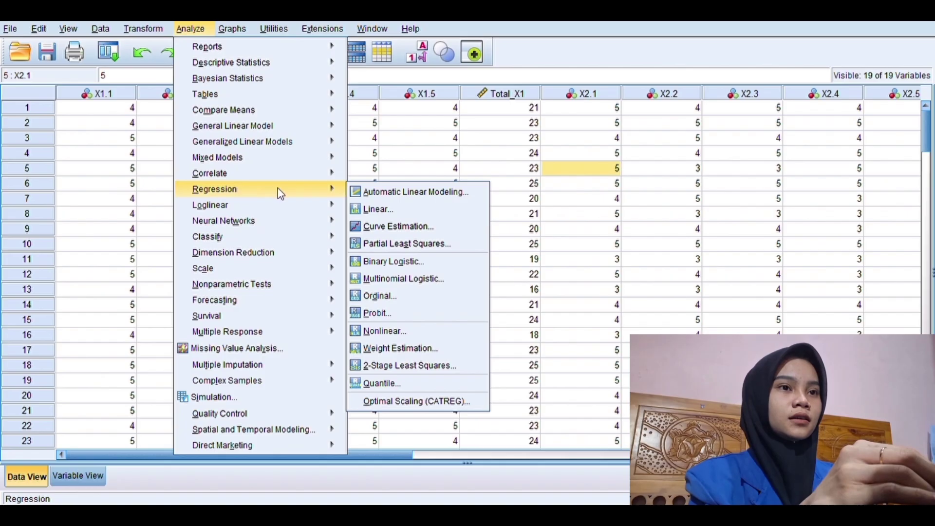
click(358, 210)
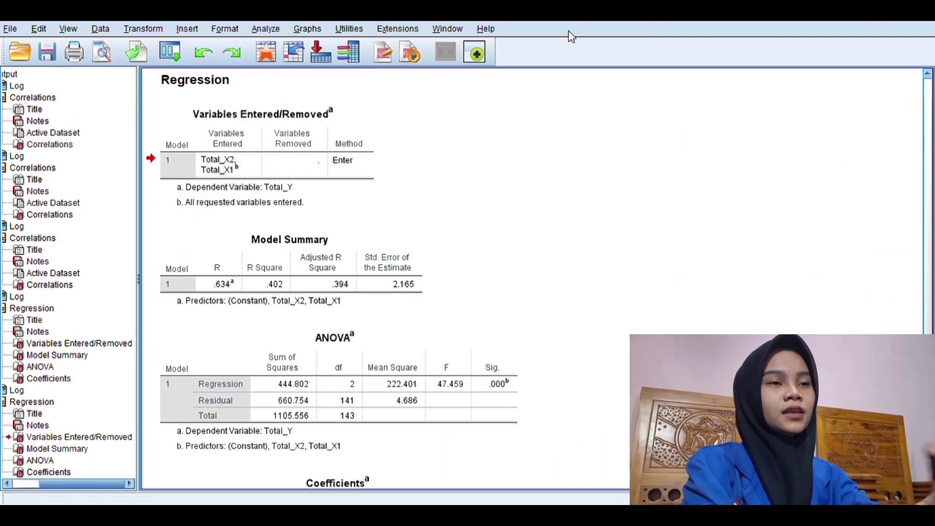
Step: Examine the Variables Entered/Removed and Model Summary tables of the latest regression output
click(312, 118)
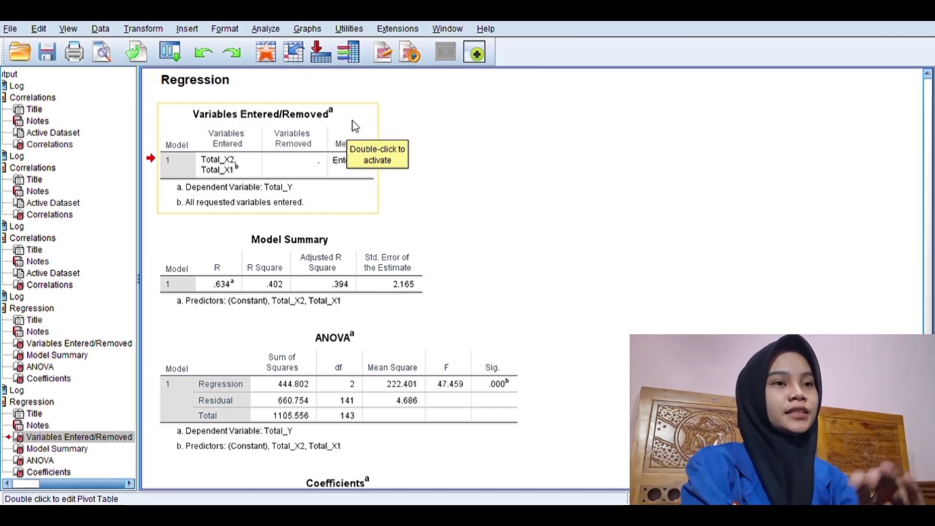
click(317, 268)
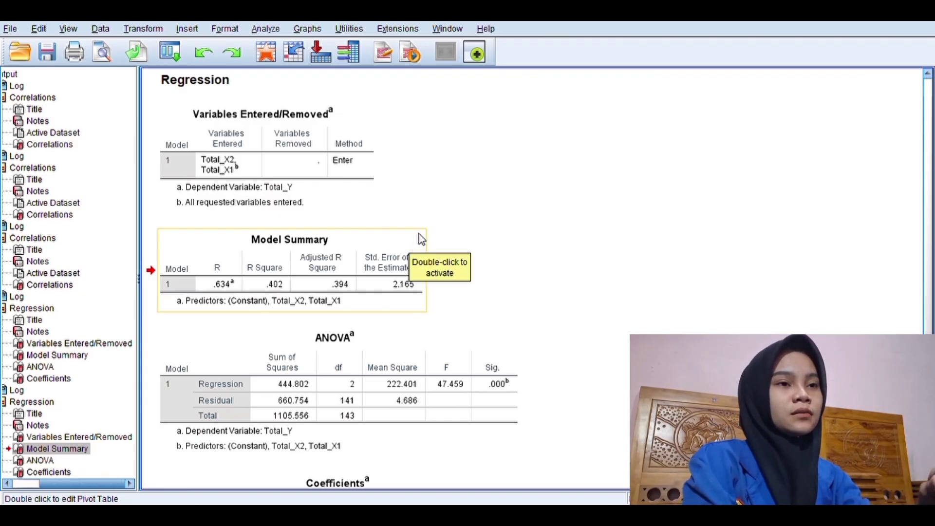
drag(419, 242, 448, 237)
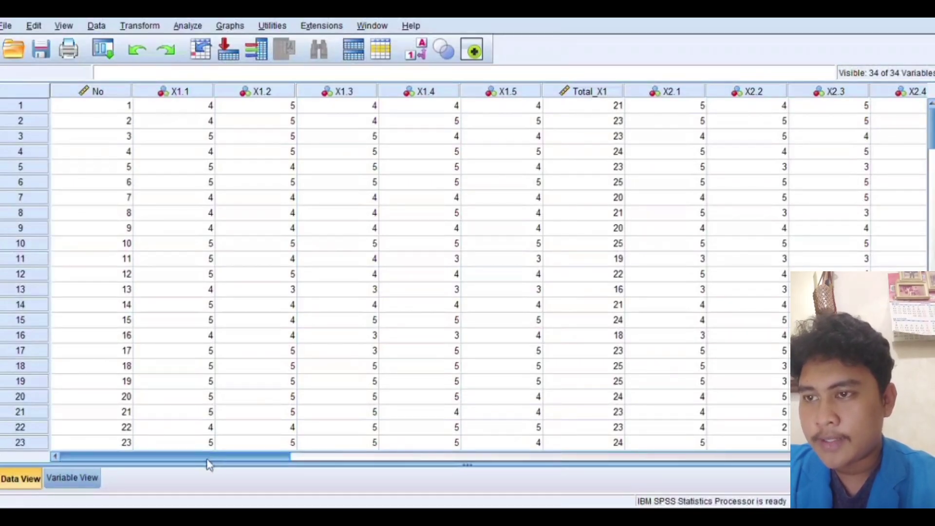
Step: Start a Linear Regression on the data set that begins with the No column
drag(210, 460, 195, 497)
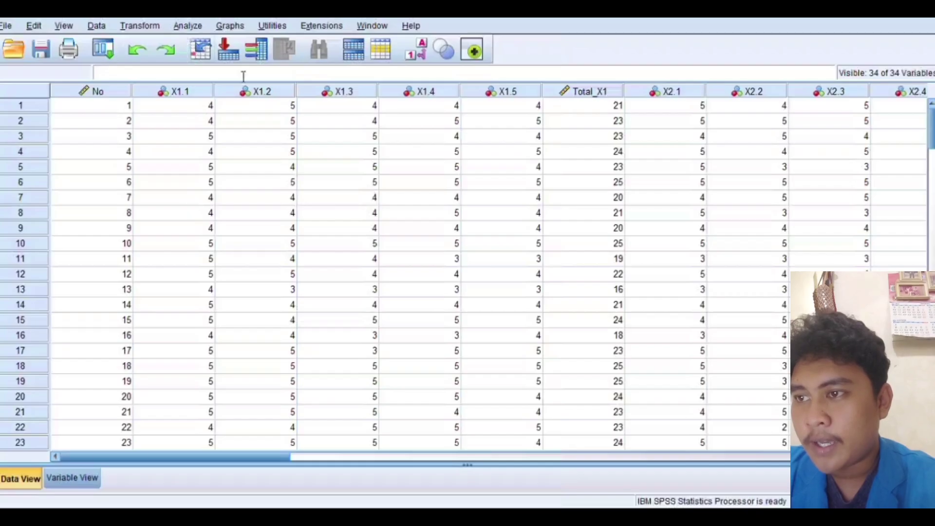
click(191, 28)
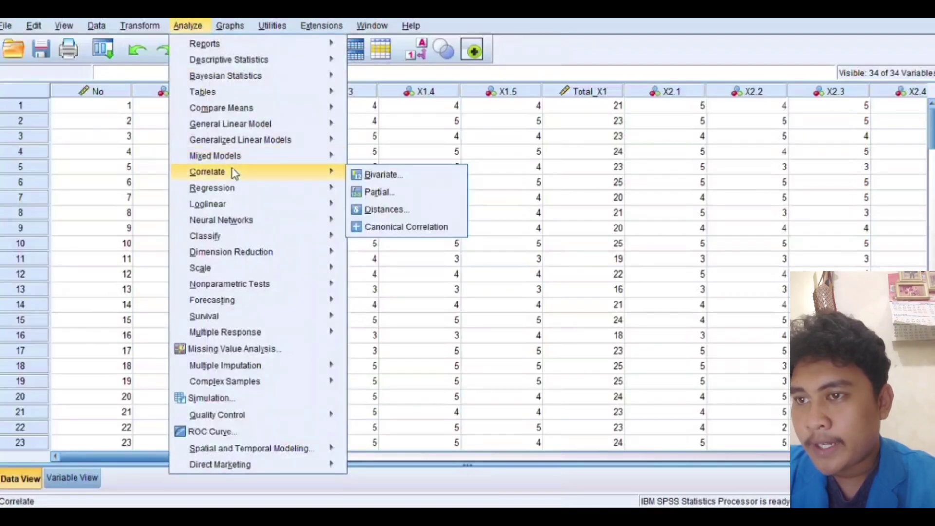
mouse_move(259, 192)
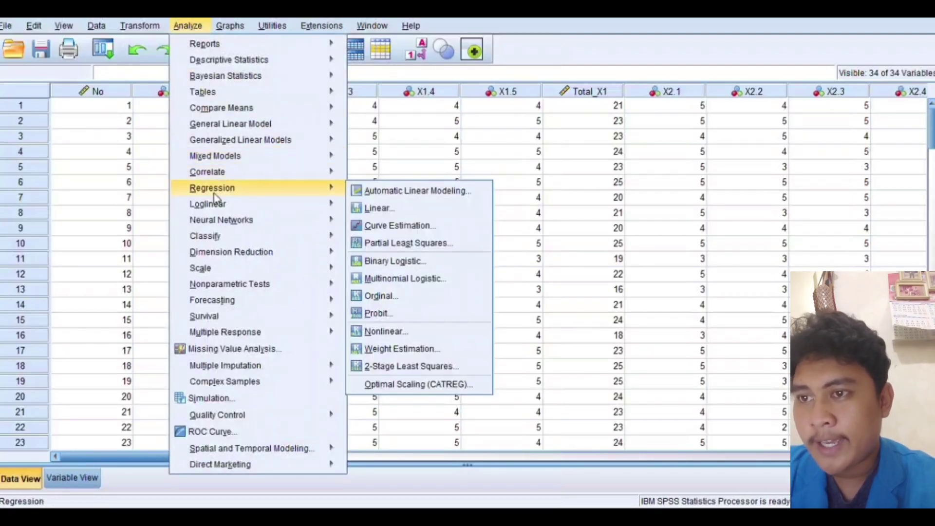
click(394, 210)
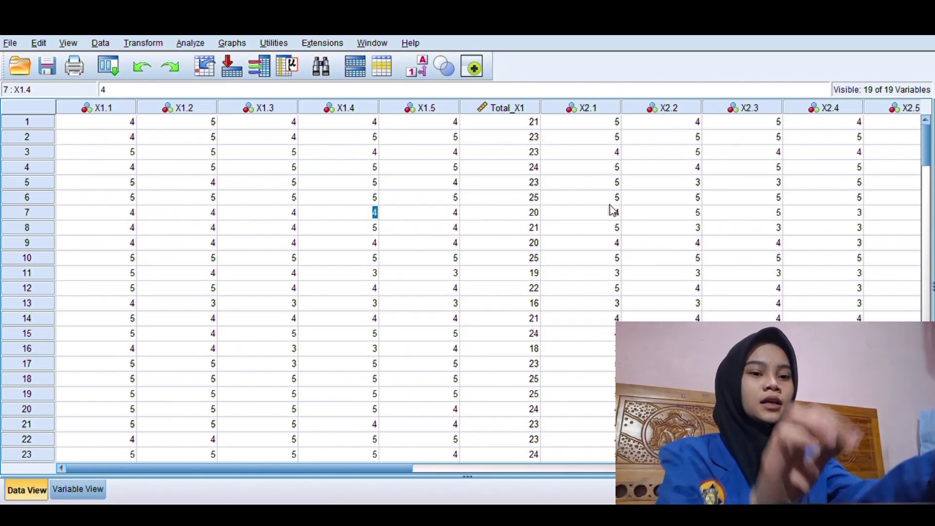
Step: Open the Linear Regression setup for the data set that begins with X1.1
click(612, 182)
click(190, 43)
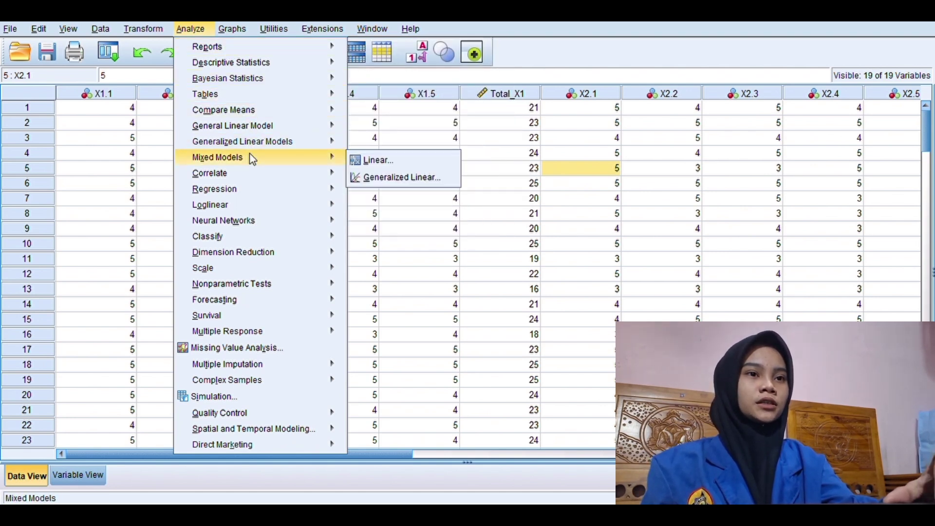
mouse_move(240, 190)
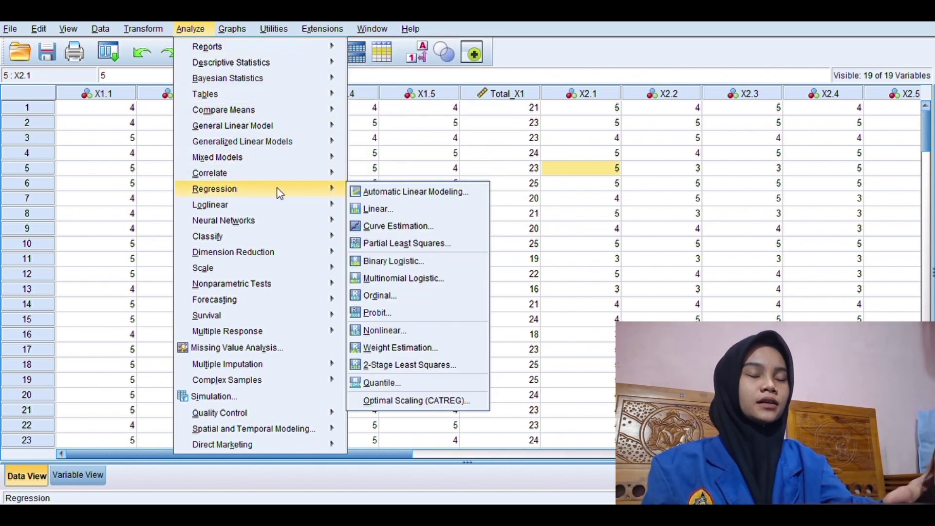
click(357, 210)
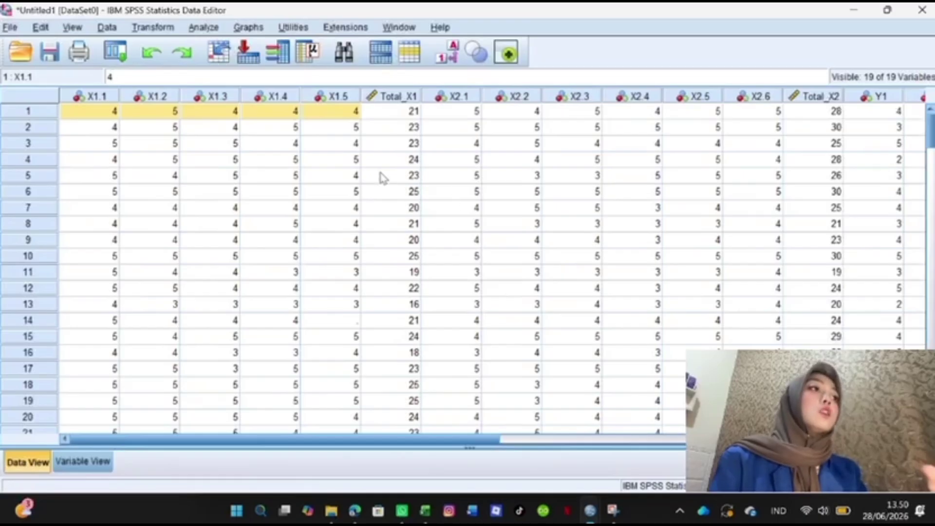
Step: Start a Linear Regression on the questionnaire data and assign Total_Y as the dependent variable
click(204, 27)
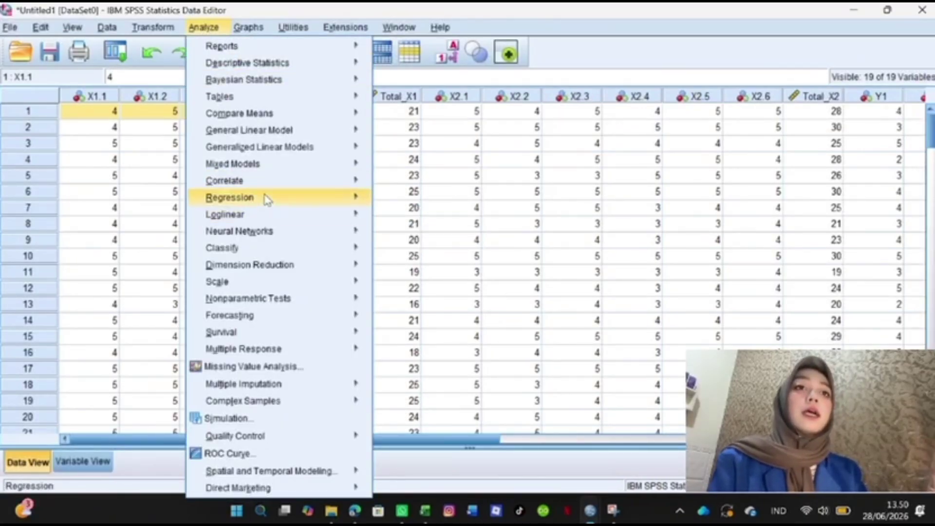
mouse_move(271, 198)
click(422, 217)
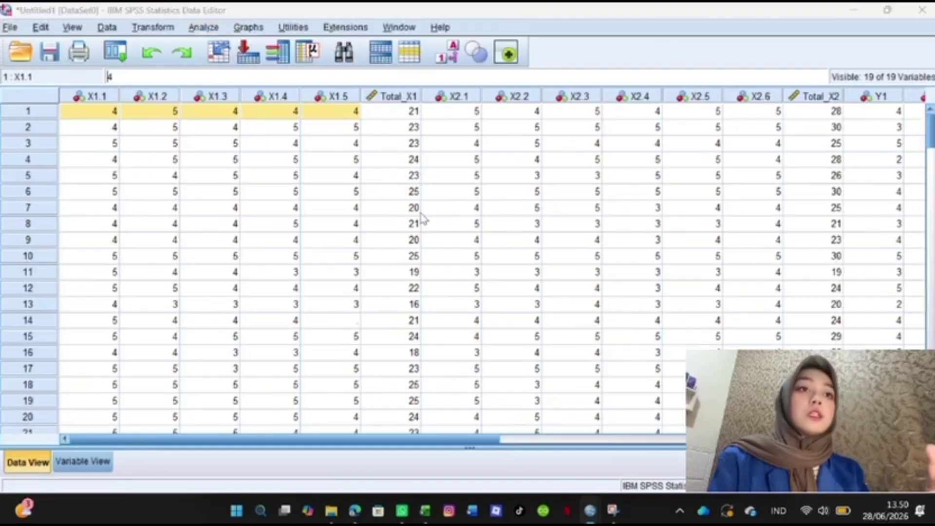
scroll(322, 307, down, 1)
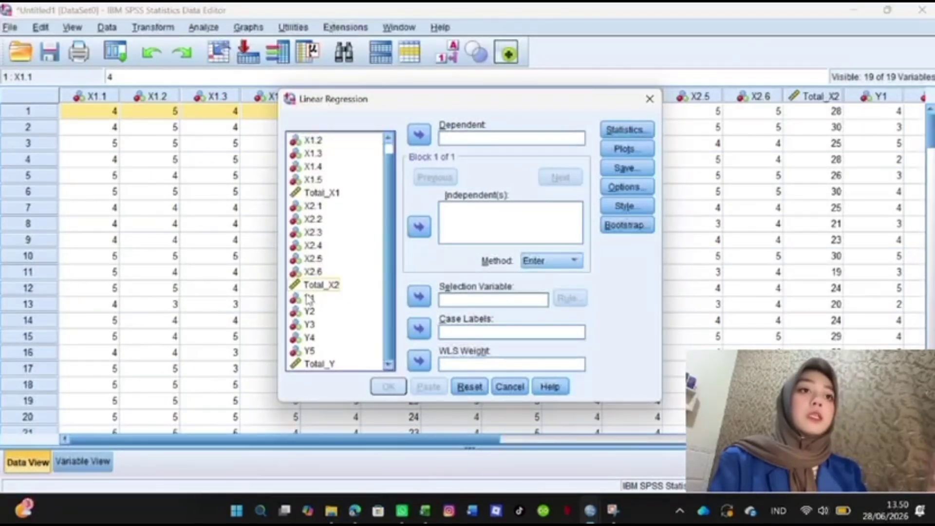
click(317, 364)
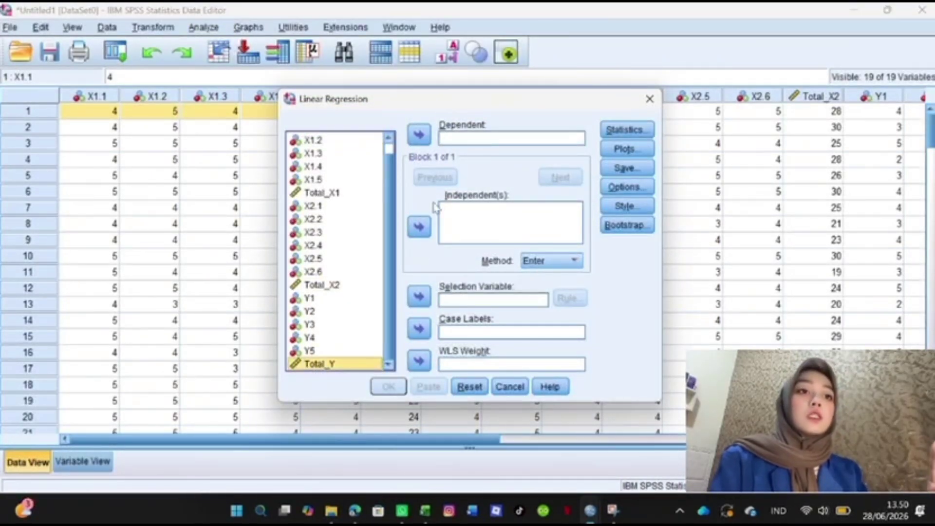
click(419, 136)
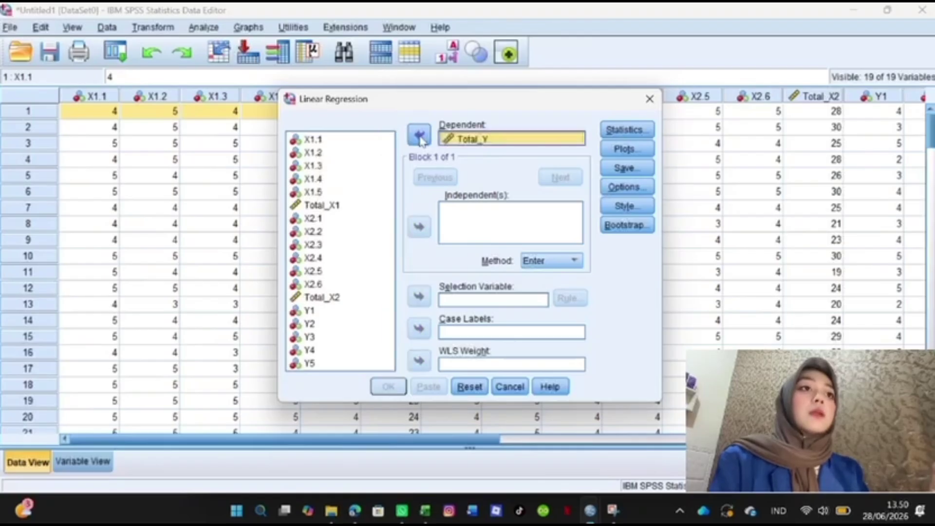
Step: Add Total_X1 and Total_X2 as the independent variables of the regression
click(290, 206)
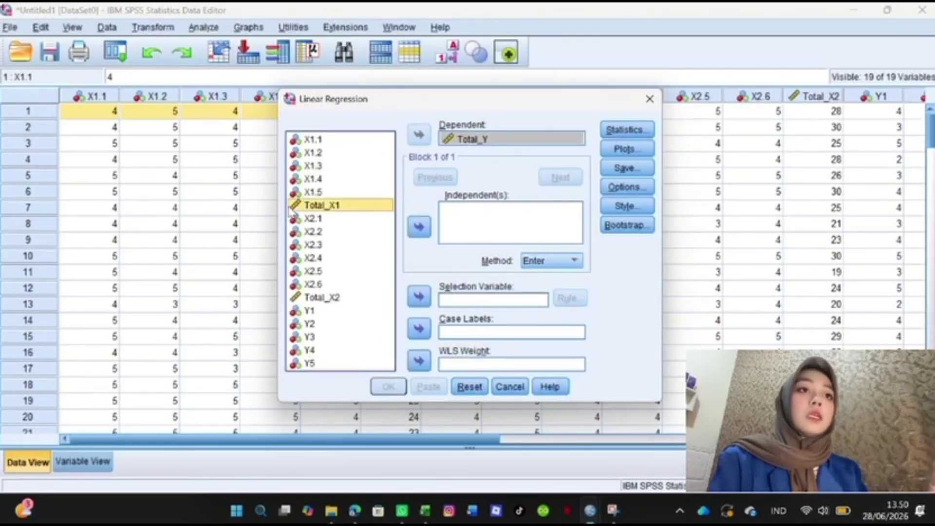
click(419, 227)
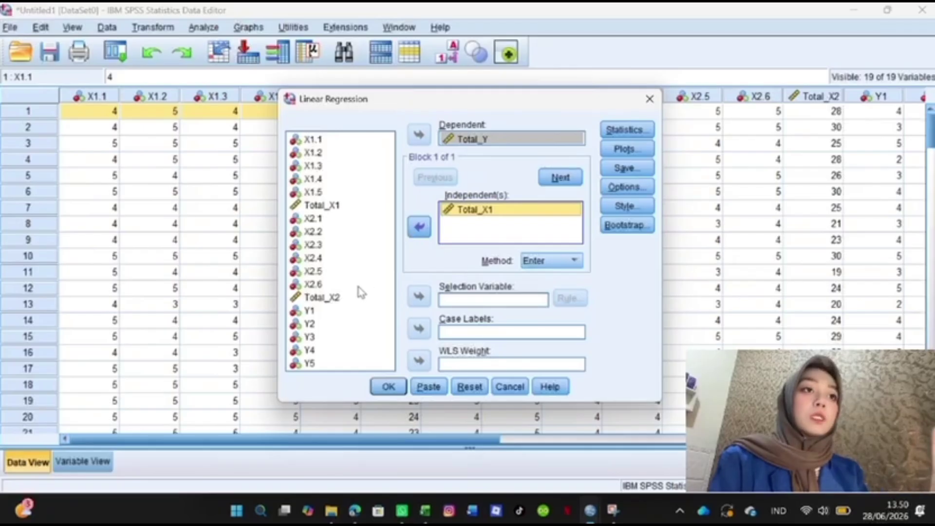
click(357, 296)
click(420, 227)
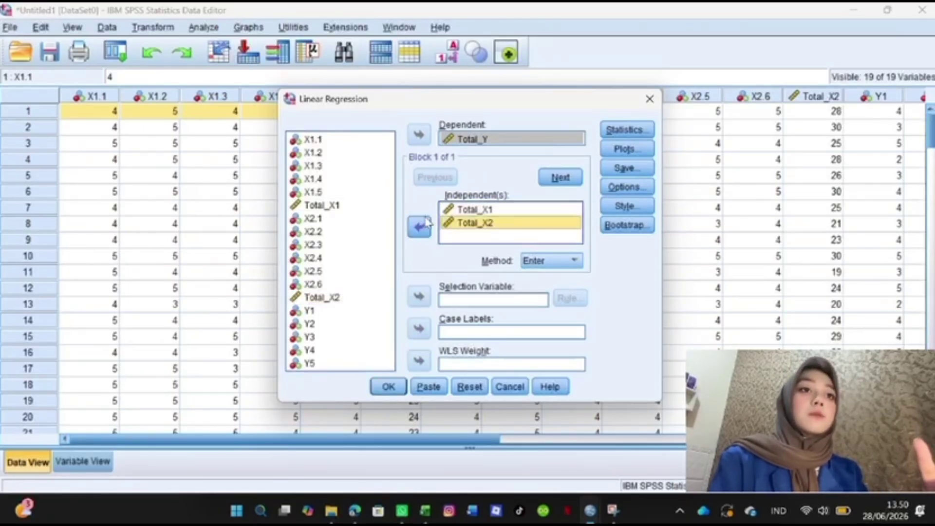
Step: Accept Estimates and Model fit as the regression statistics, run the Enter-method regression and bring up its ANOVA table
click(625, 129)
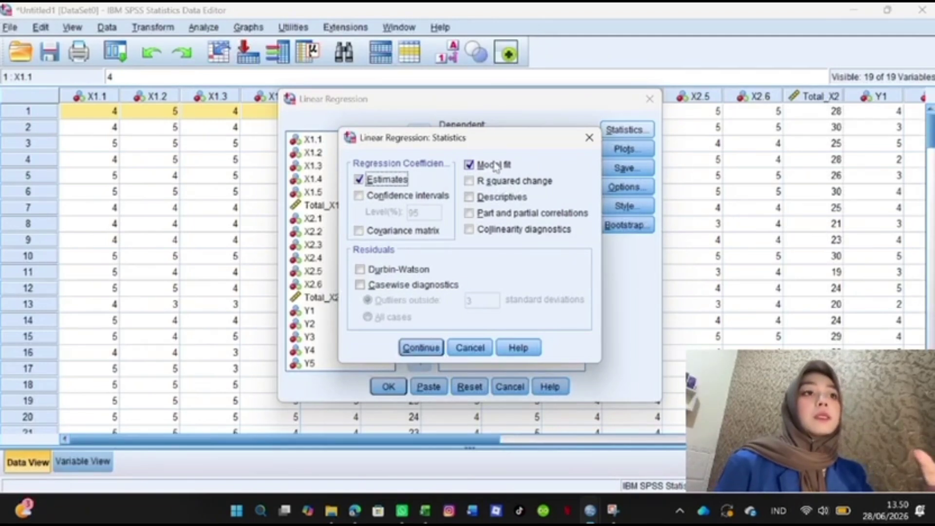
click(410, 352)
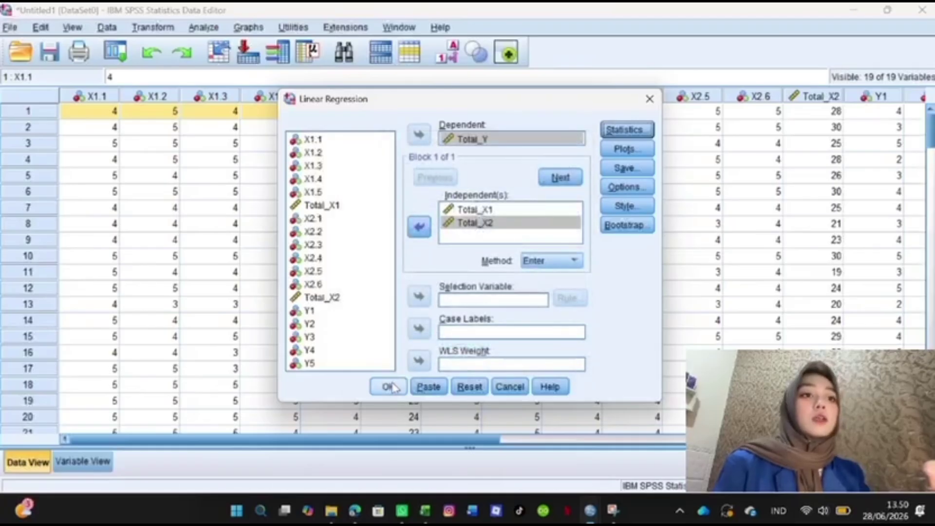
click(389, 386)
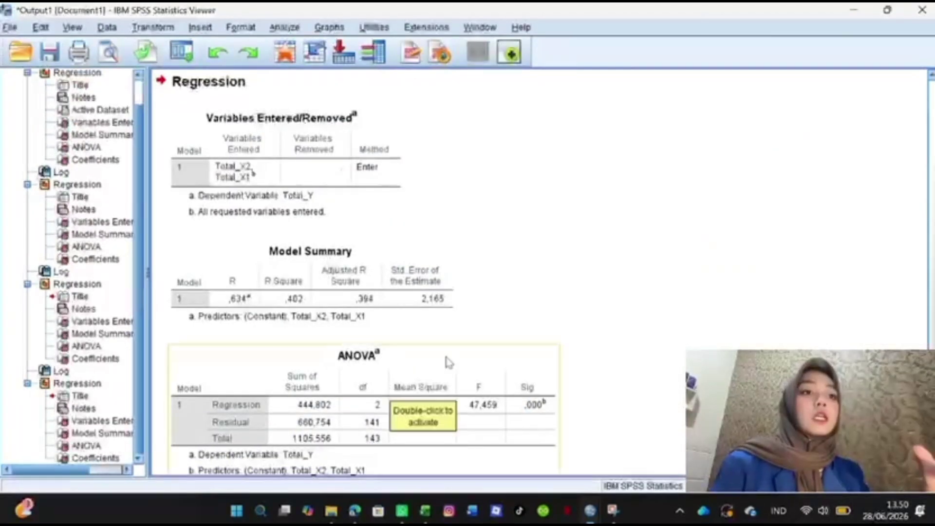
scroll(544, 292, down, 3)
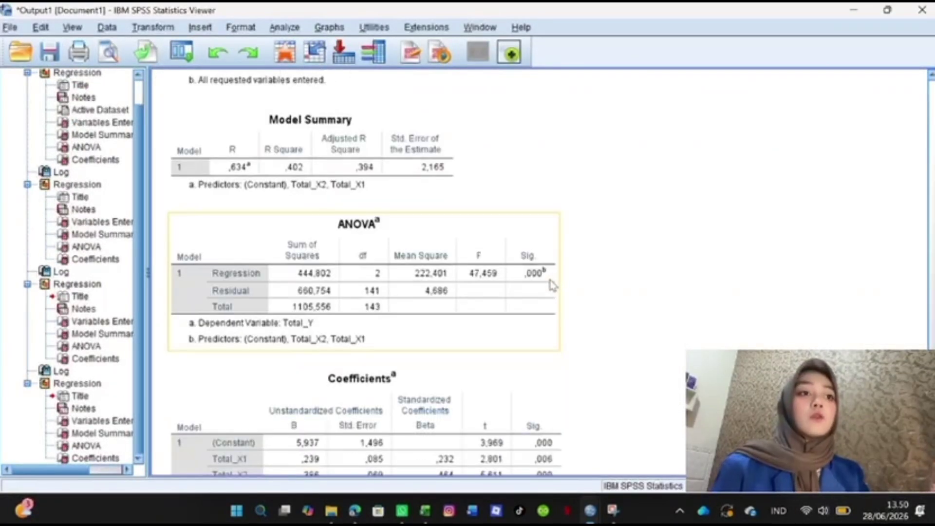